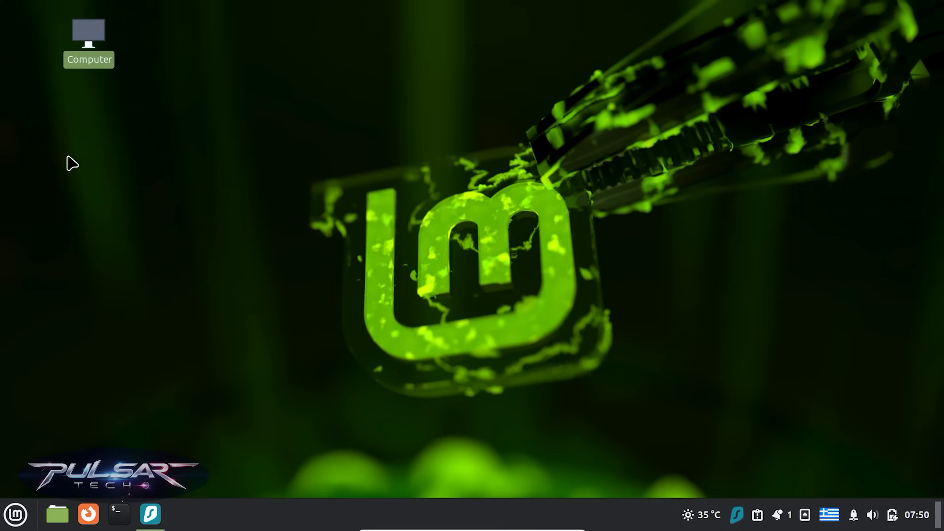
Check the clock's calendar panel, then set the quick-settings volume slider to about 85%.
click(17, 515)
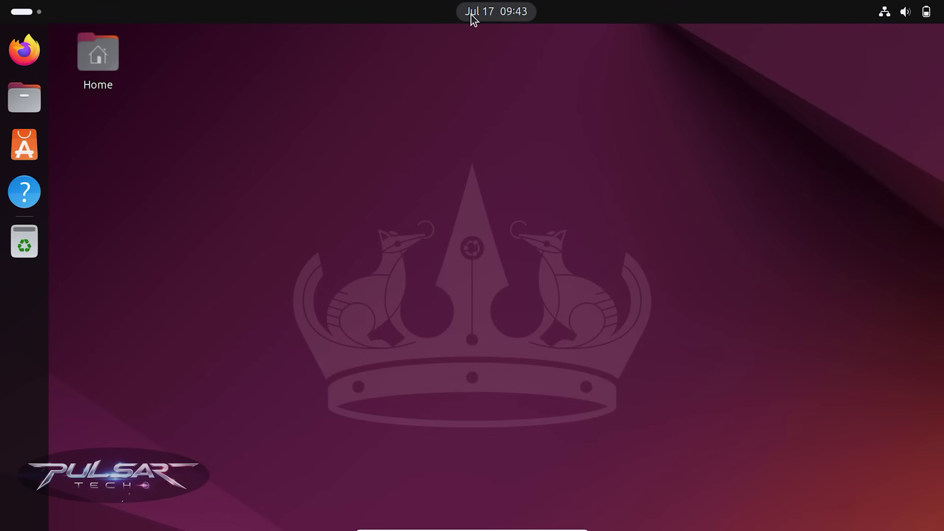
click(471, 15)
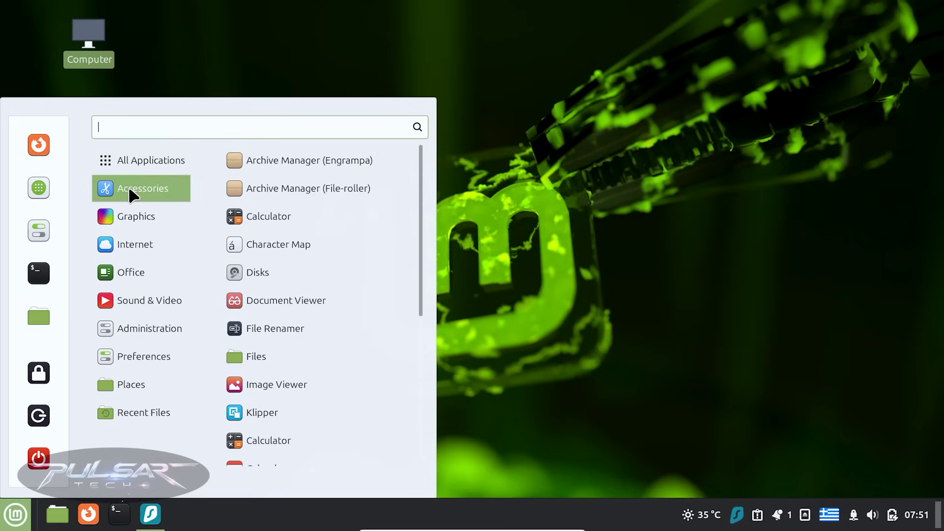
mouse_move(132, 212)
mouse_move(133, 243)
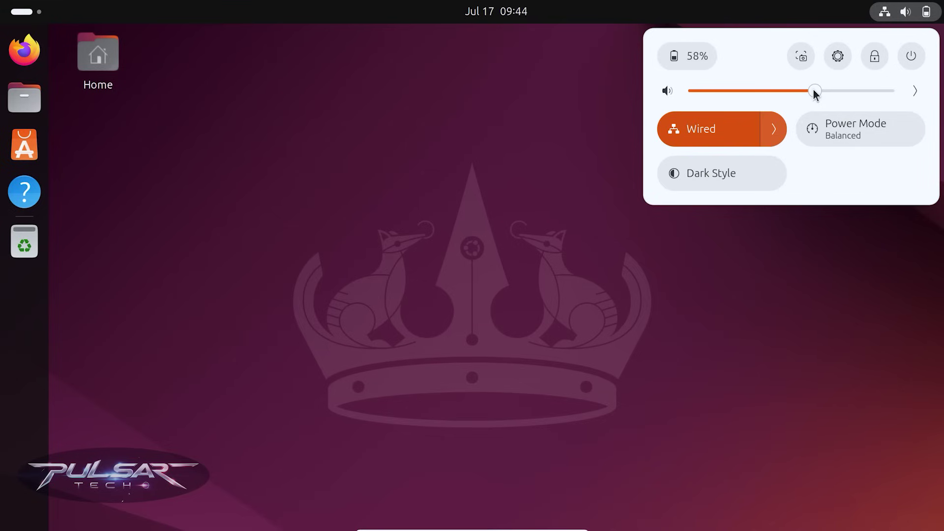
drag(819, 93, 793, 93)
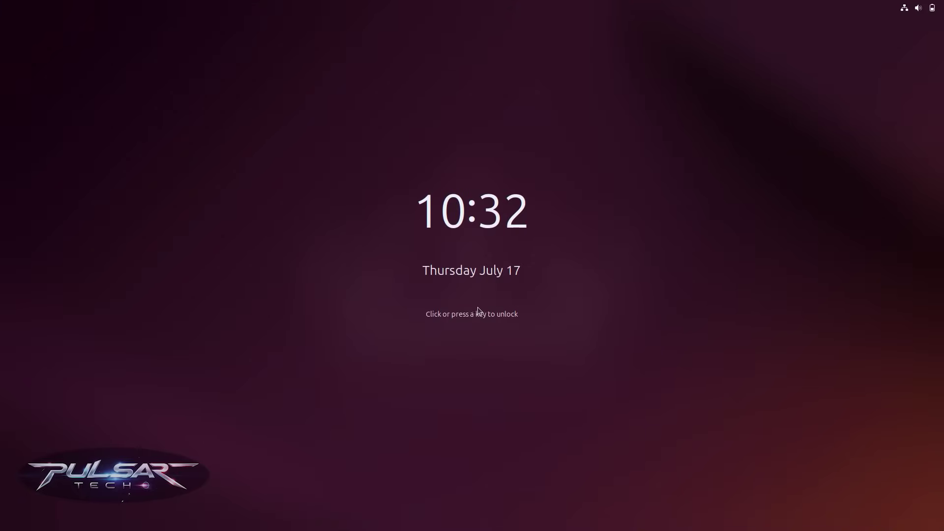
Unlock the Ubuntu session with the account password and show the installed-apps grid.
click(465, 300)
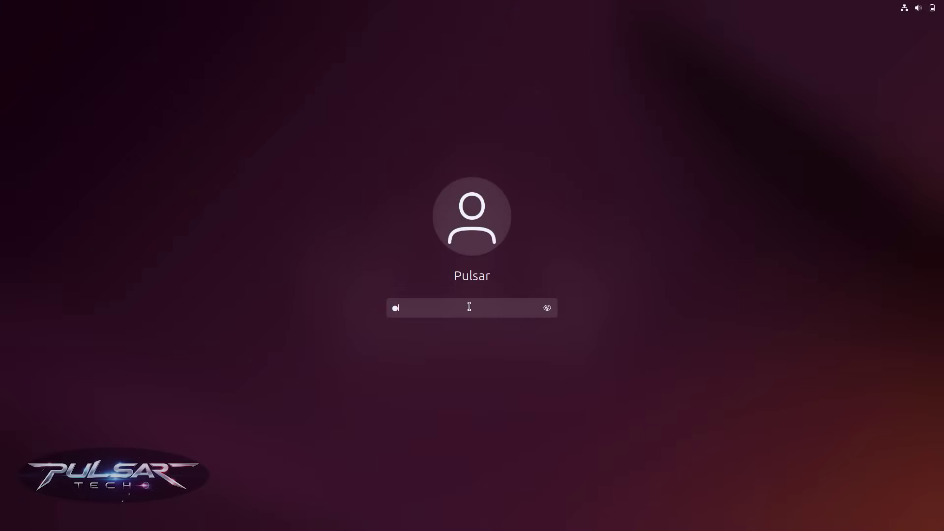
key(Return)
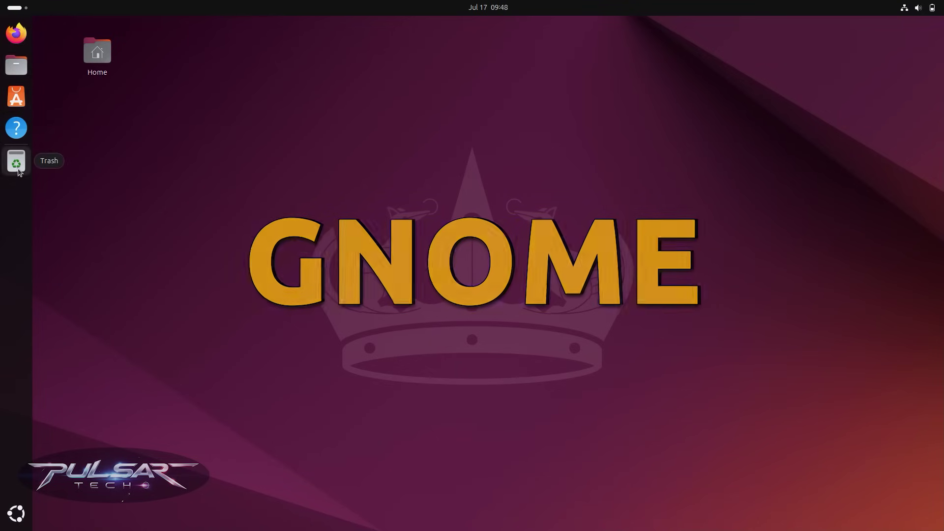
click(10, 524)
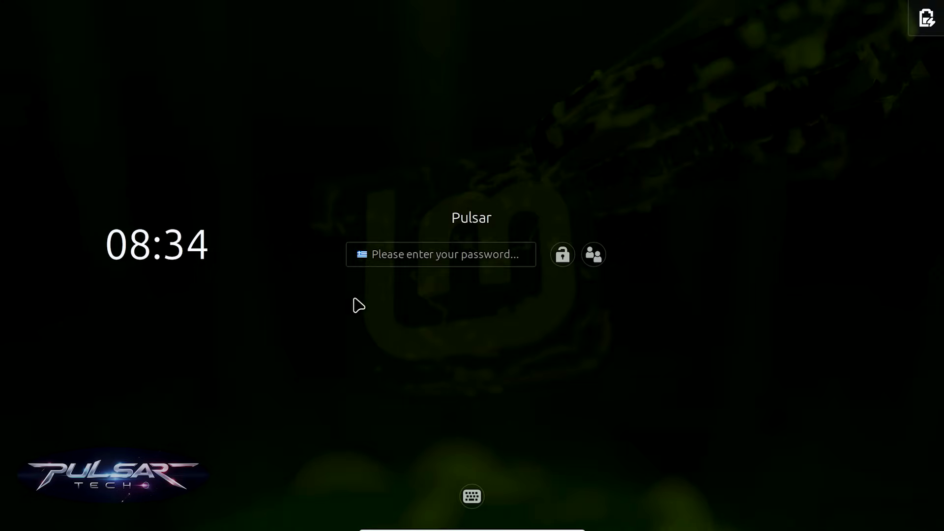
Log in to Mint, select the Computer icon, and list the Administration apps in the menu.
click(406, 258)
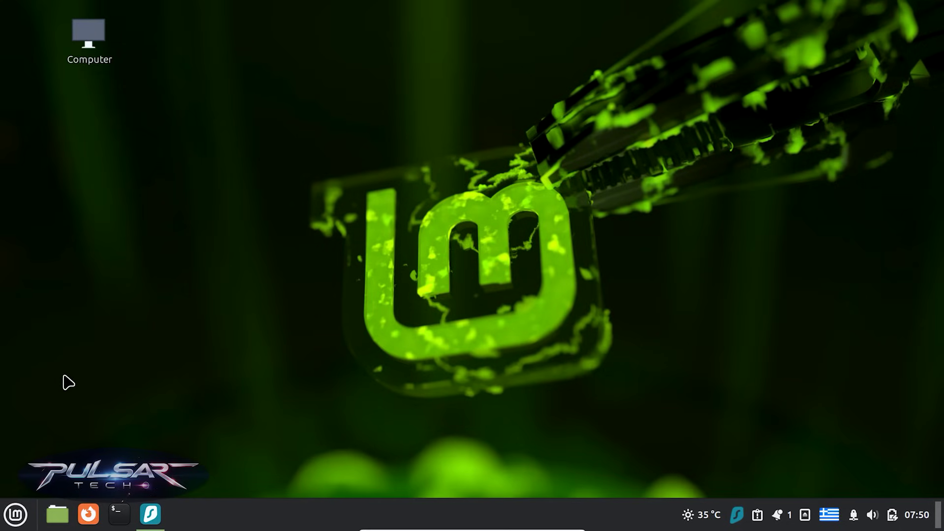
click(81, 44)
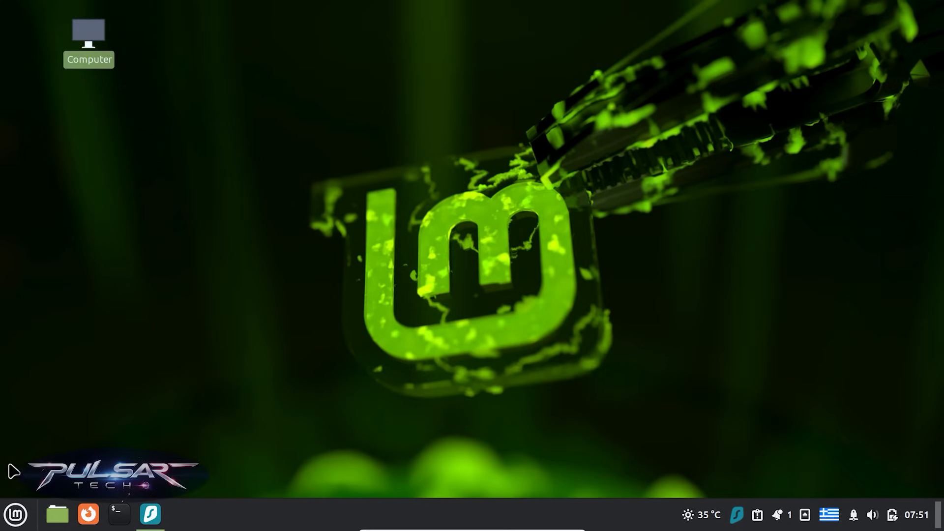
click(18, 515)
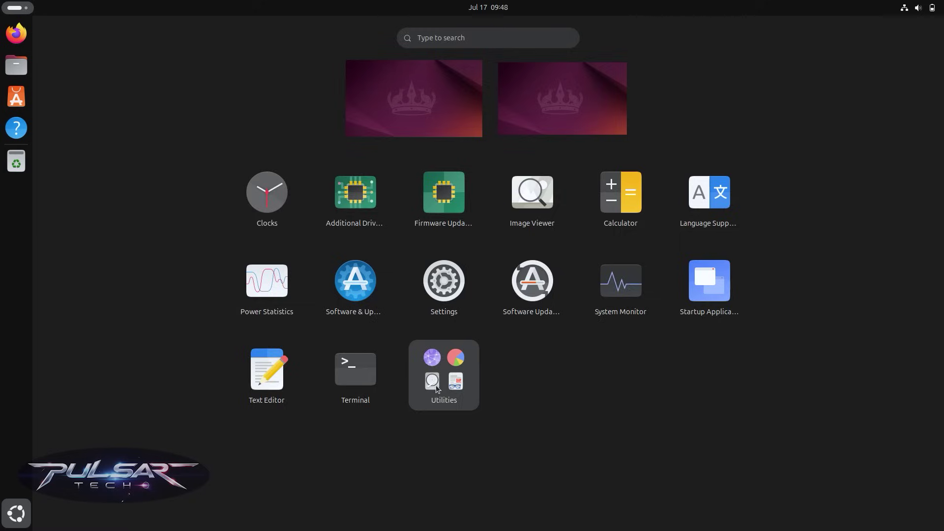
click(436, 385)
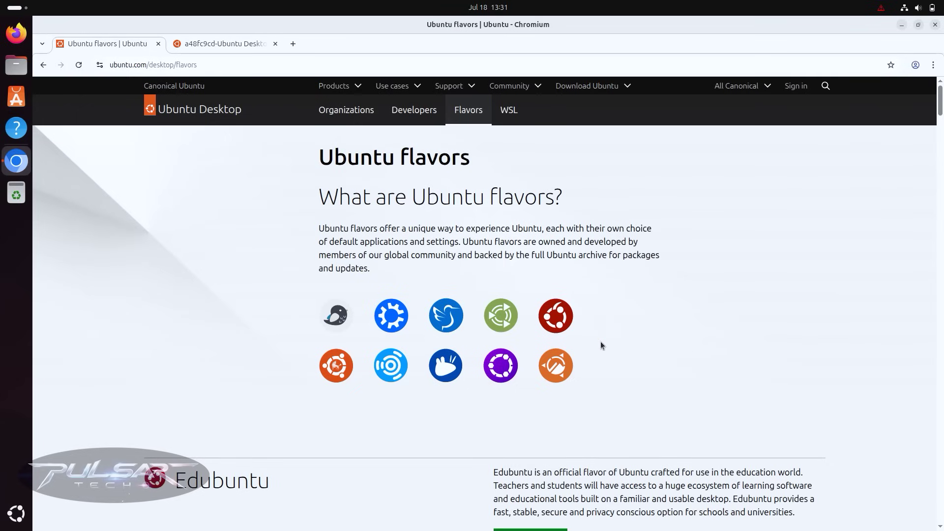
Scroll through the Edubuntu, Kubuntu, Ubuntu Cinnamon and Xubuntu entries, settling back on Lubuntu.
scroll(468, 362, down, 15)
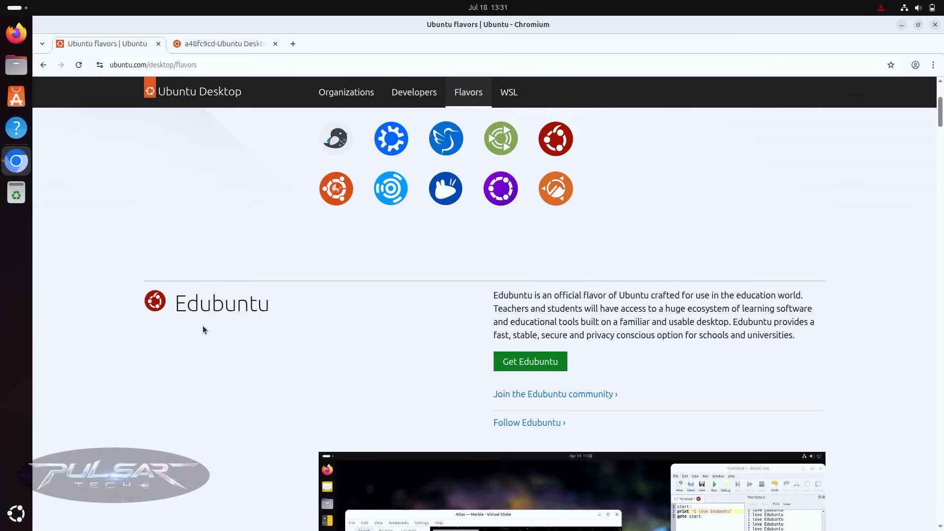
scroll(197, 342, down, 2)
scroll(197, 343, down, 3)
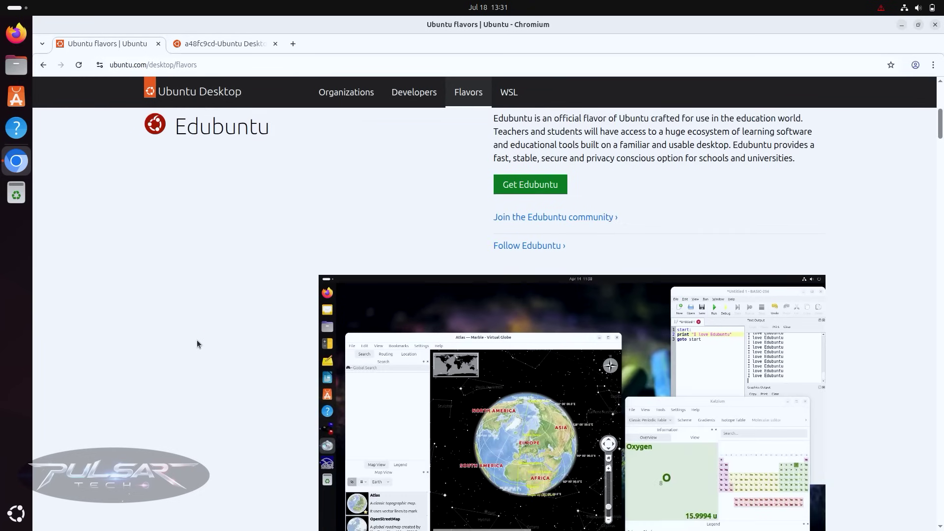
scroll(196, 343, down, 7)
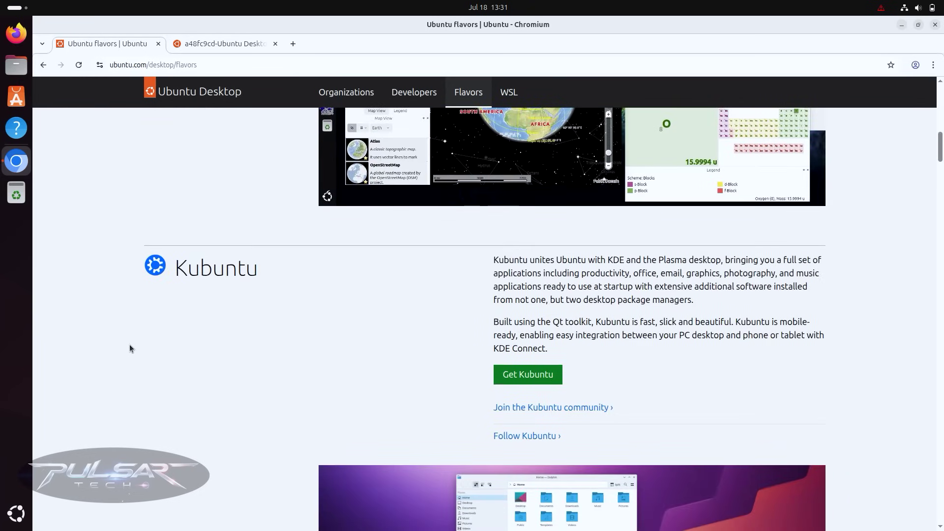
scroll(130, 348, down, 7)
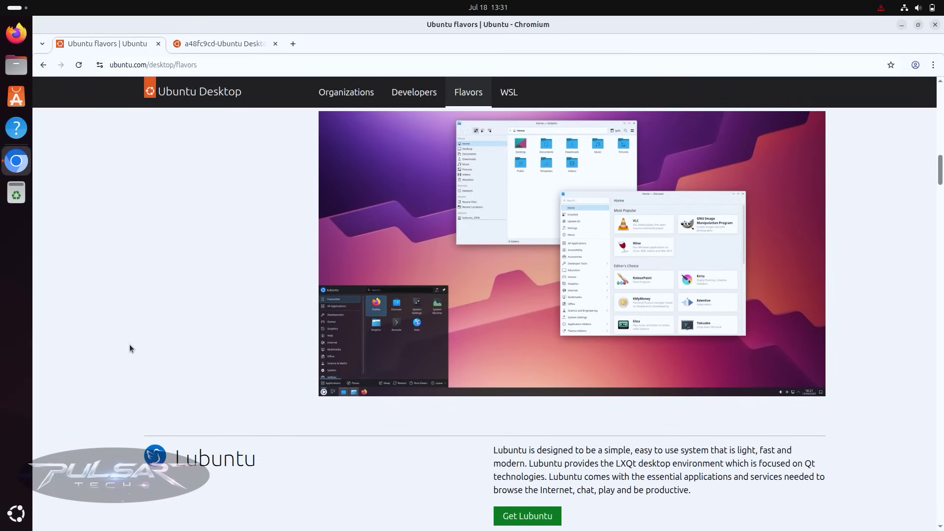
scroll(130, 348, down, 20)
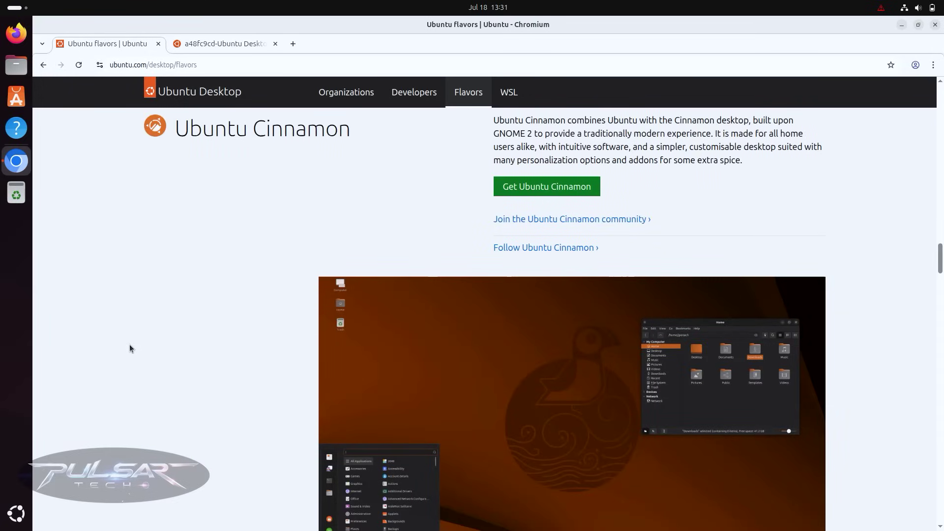
scroll(130, 348, up, 20)
scroll(130, 349, down, 4)
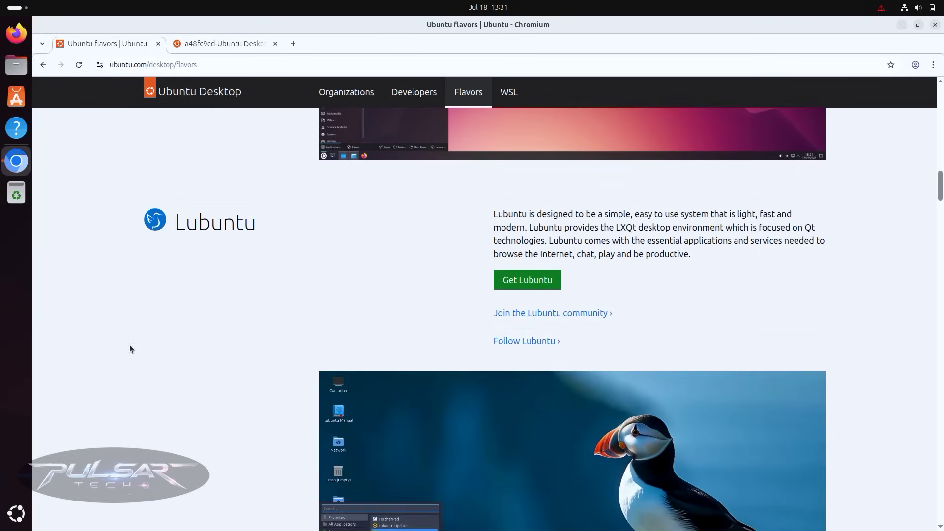
scroll(129, 349, down, 20)
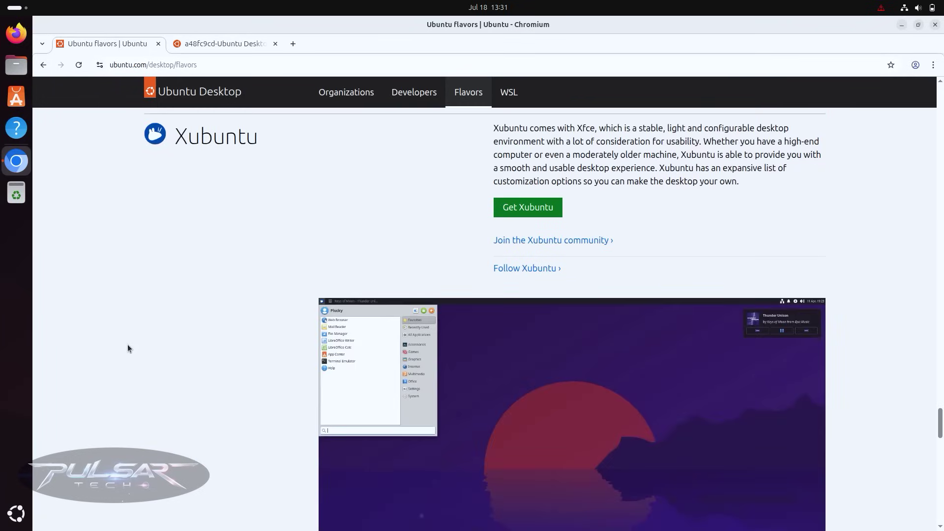
scroll(129, 349, up, 20)
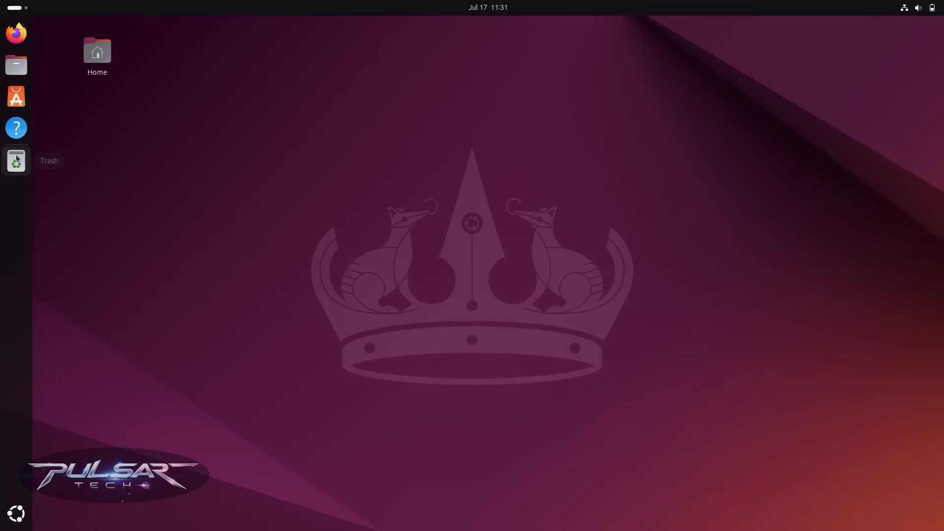
Launch System Monitor from the app grid and resize its window until Disk shows below Network.
click(14, 519)
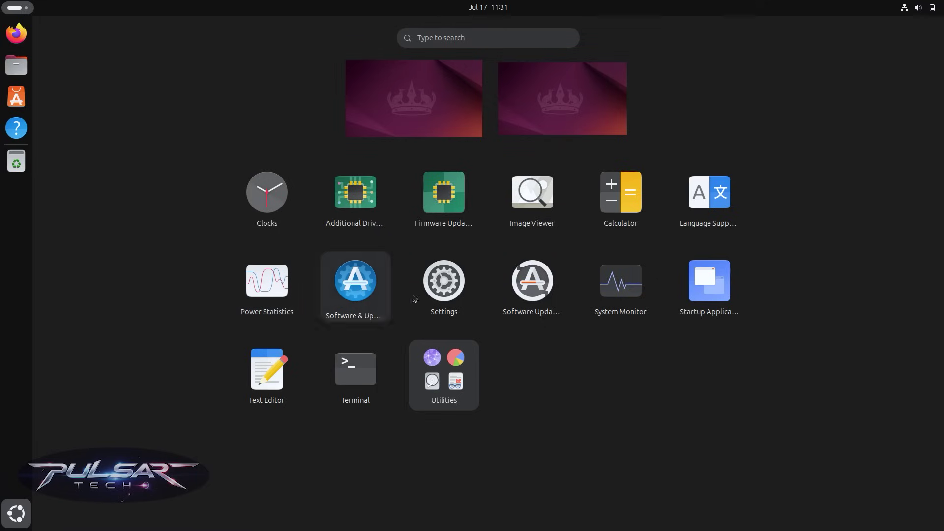
click(634, 296)
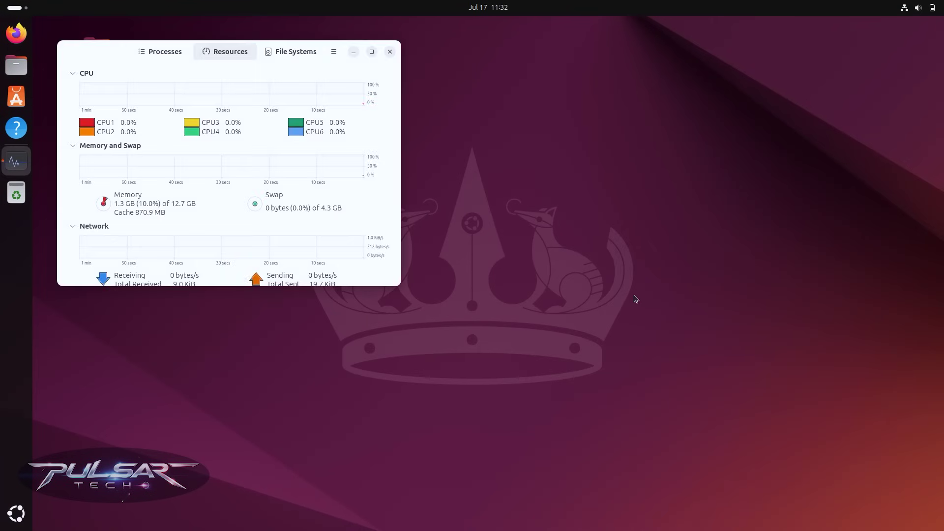
drag(403, 292, 823, 344)
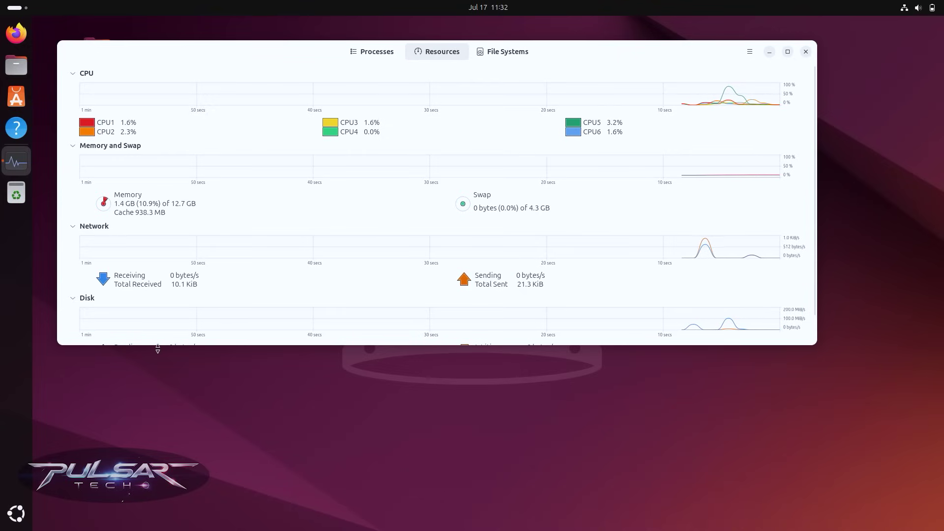
drag(156, 345, 155, 438)
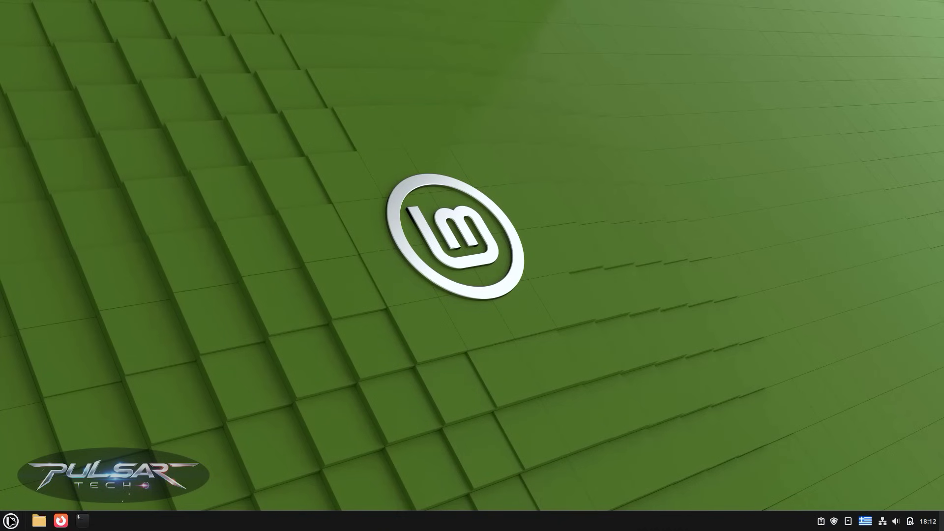
Launch System Monitor from the Mint menu and make its window taller to enlarge the graphs.
click(10, 521)
mouse_move(92, 401)
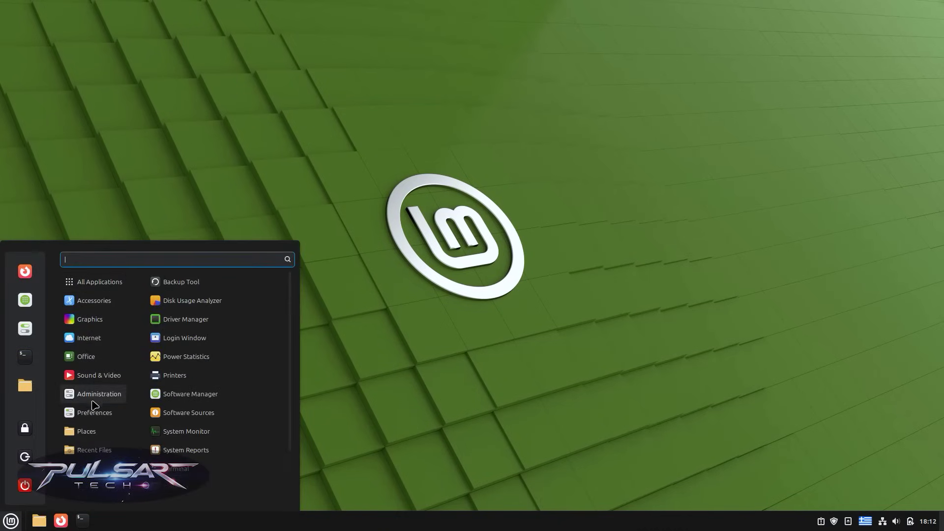
click(169, 432)
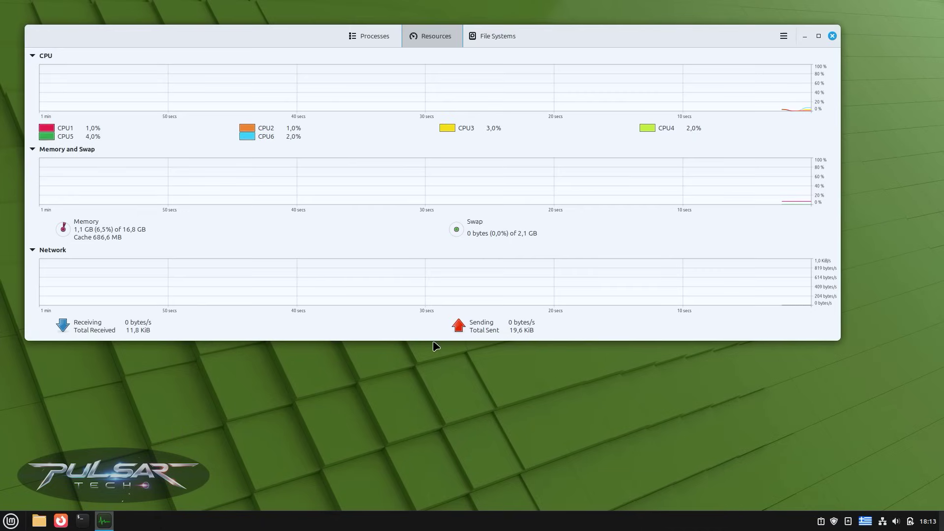
drag(432, 339, 421, 419)
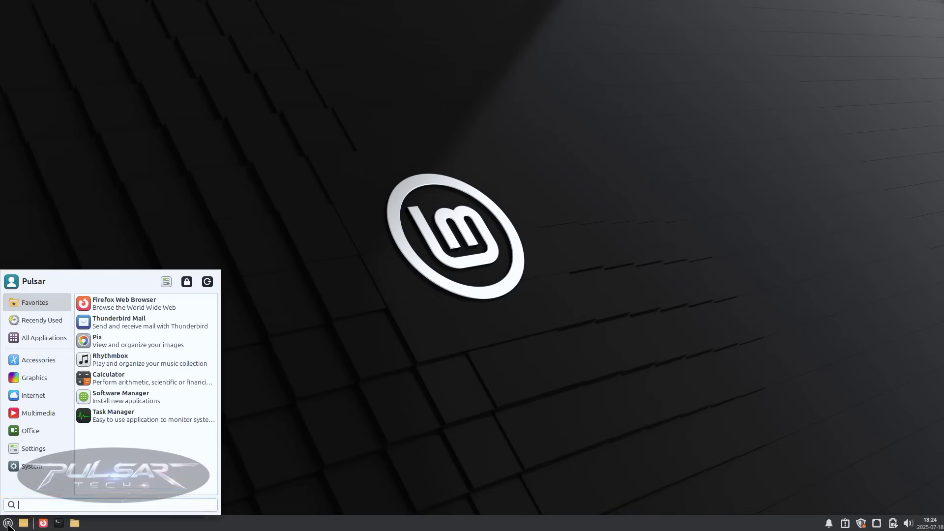
Open Task Manager from the System category, enlarge it, and lower the divider beneath the graphs.
click(27, 466)
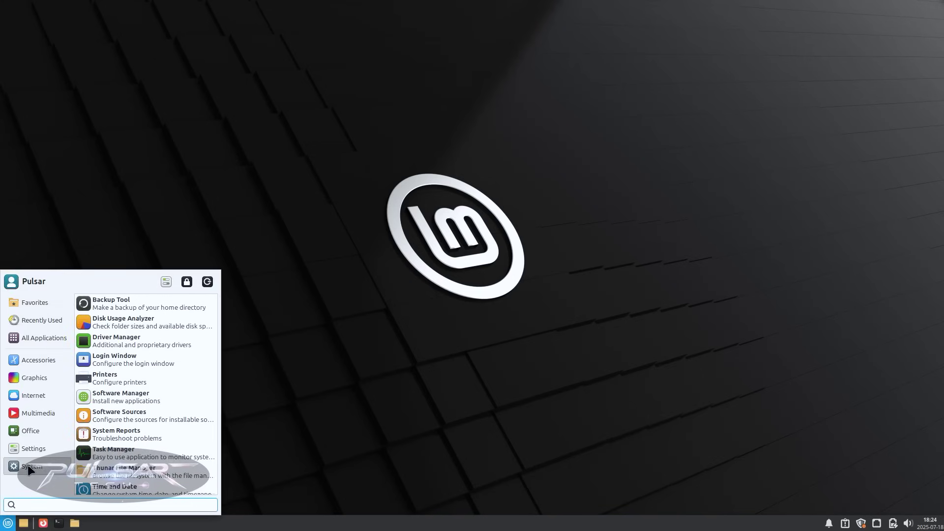
click(115, 457)
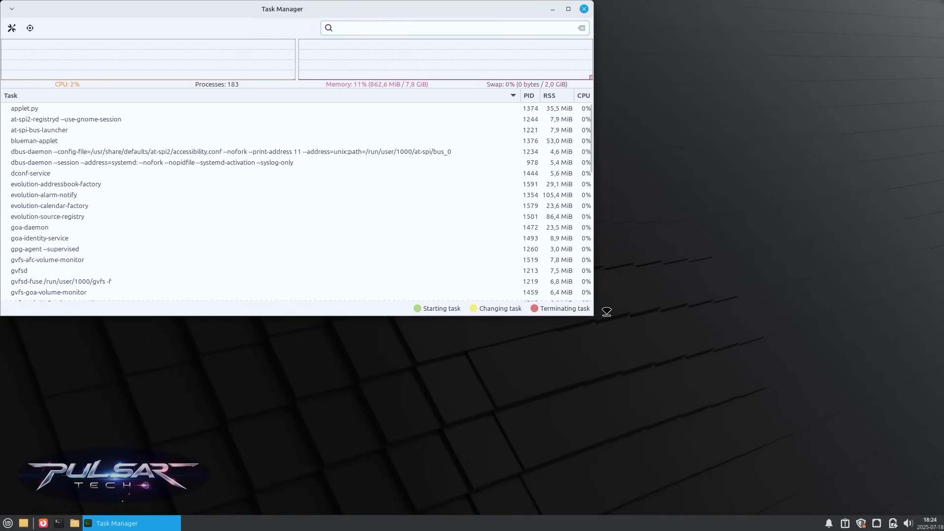
drag(591, 309, 687, 347)
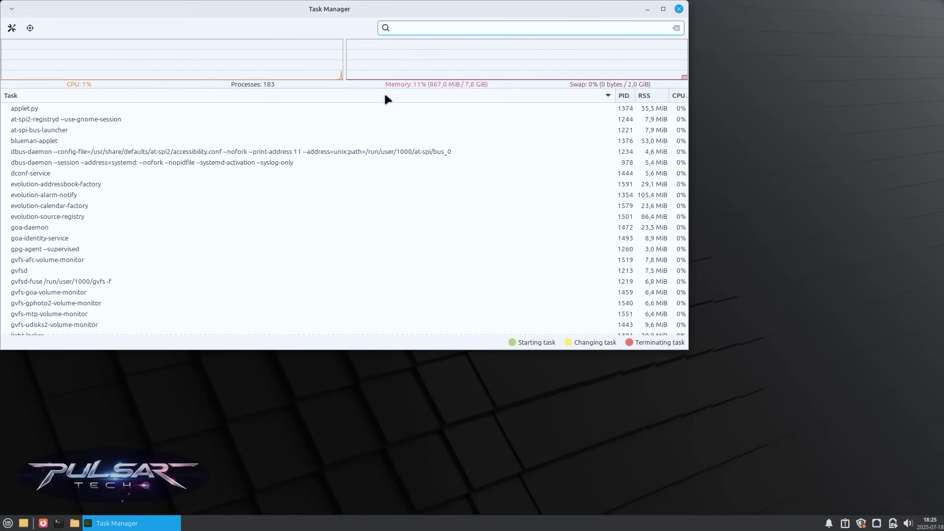
drag(362, 87, 354, 175)
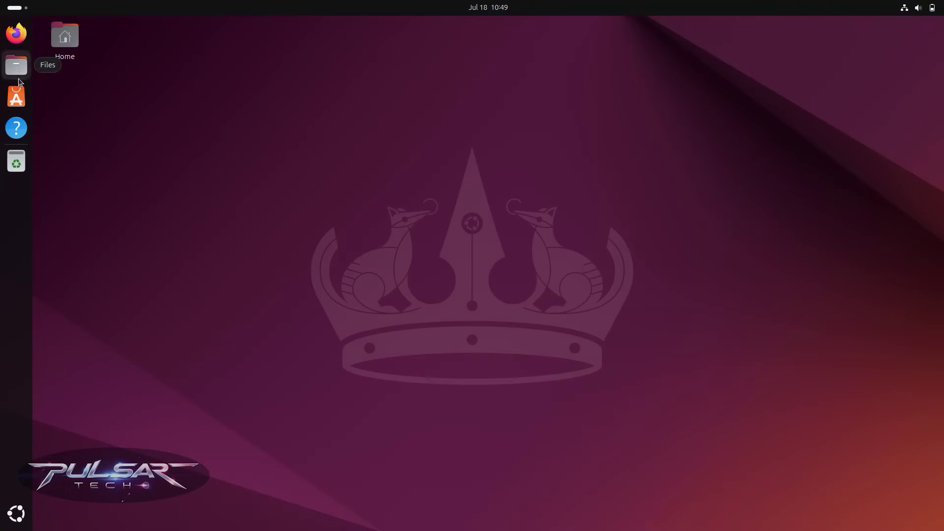
Install chromium from App Center's Productivity category, authenticating with the administrator password.
click(17, 101)
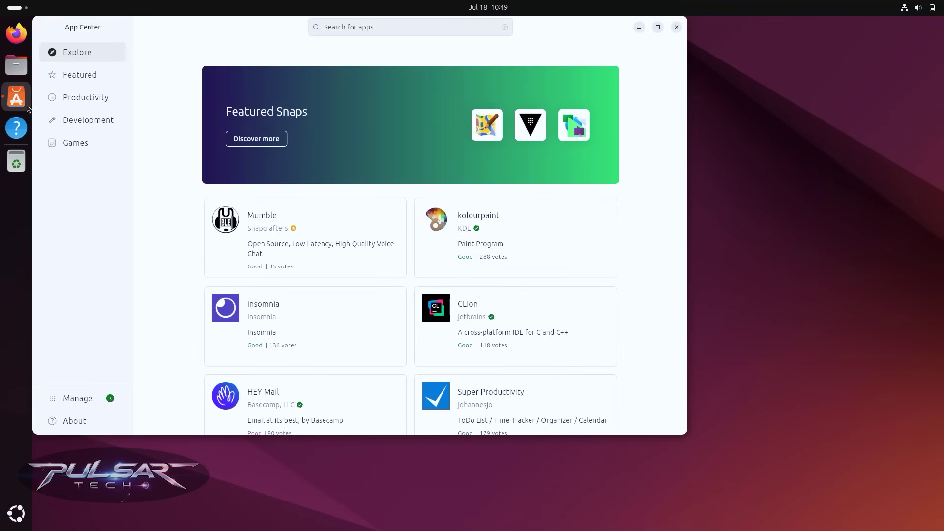
click(246, 141)
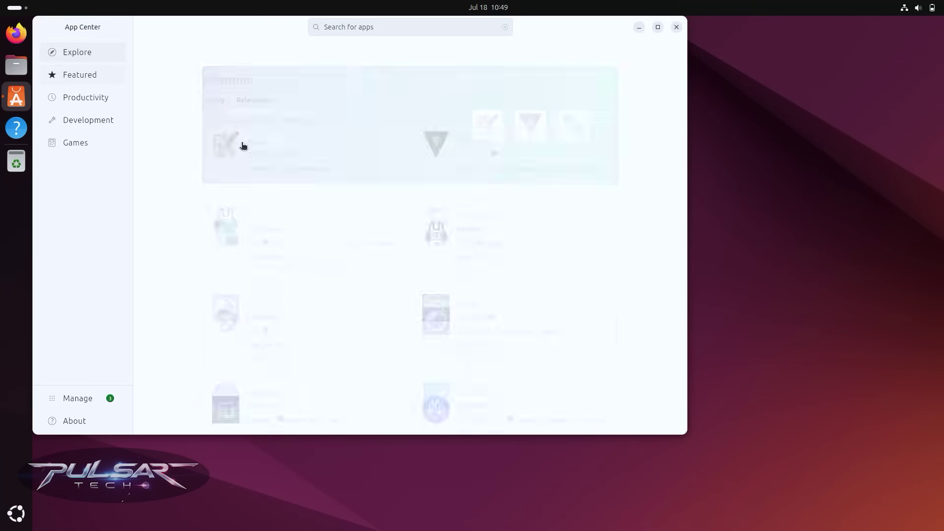
click(98, 98)
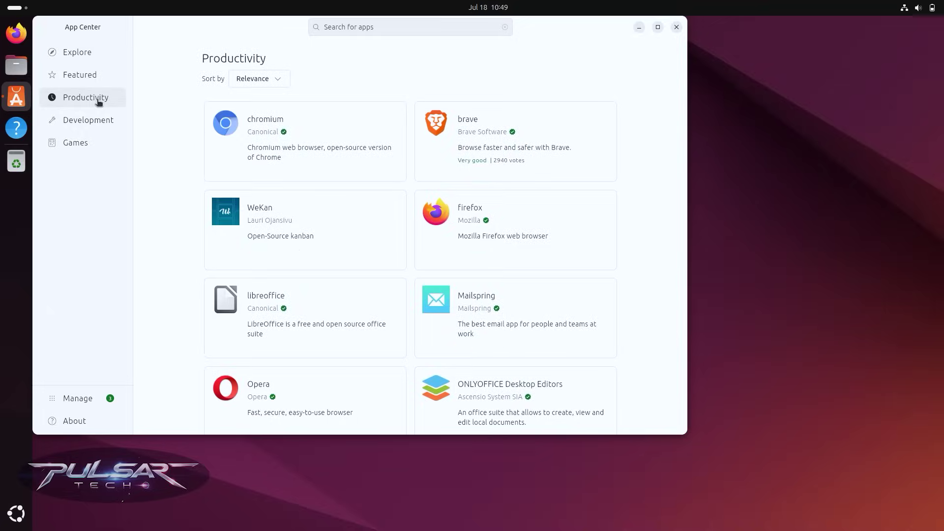
click(251, 164)
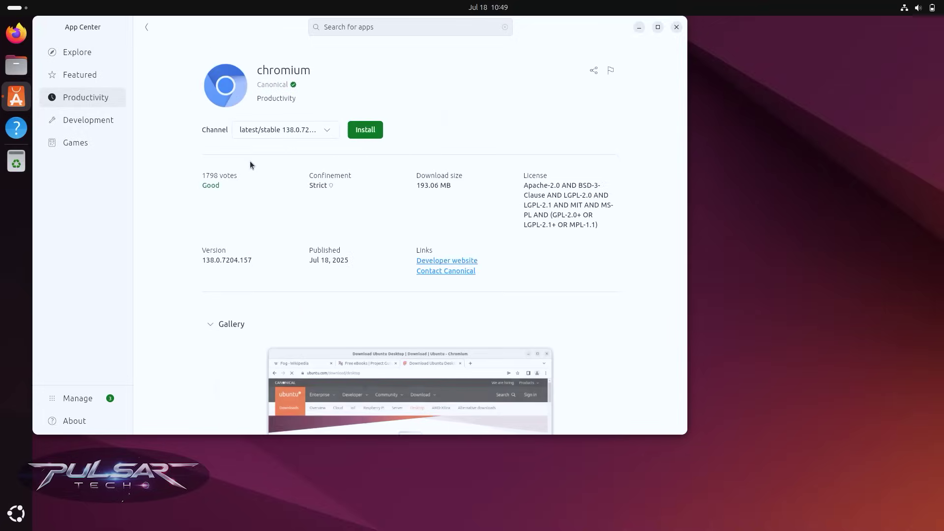
click(365, 131)
text(*******)
click(502, 351)
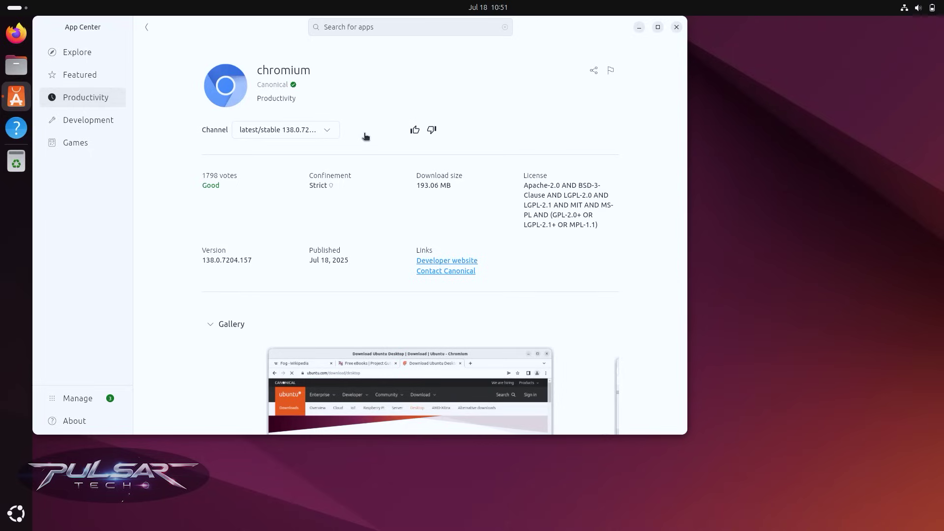
Highlight the 'snap command not found' error, then open Software Manager and browse its catalogue.
double_click(459, 26)
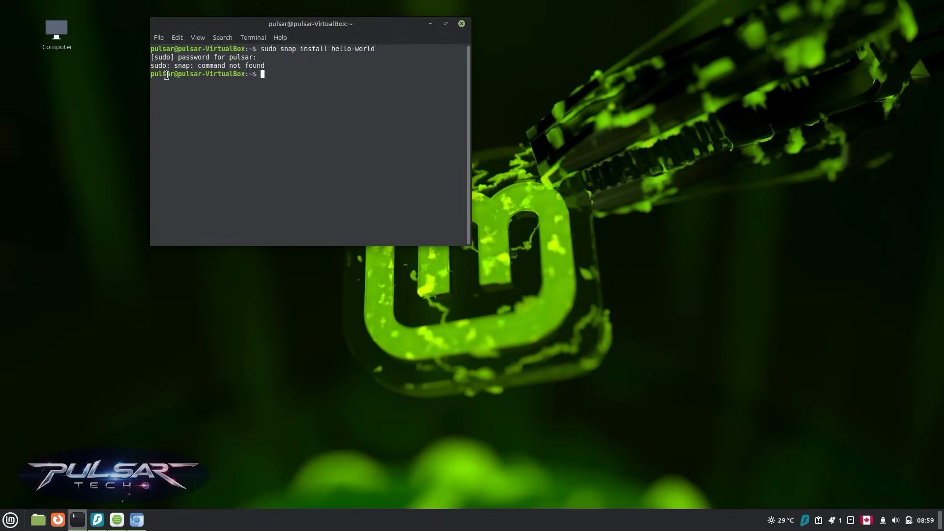
drag(152, 66, 276, 89)
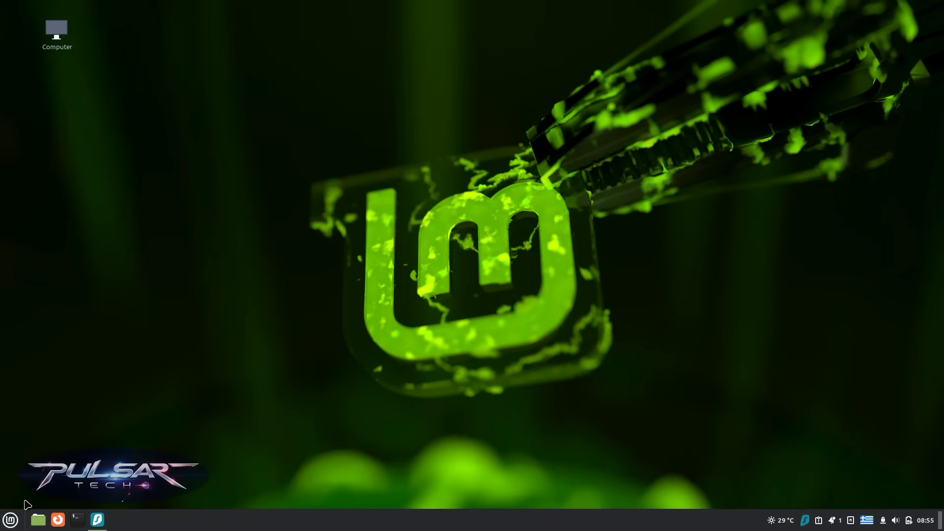
click(13, 523)
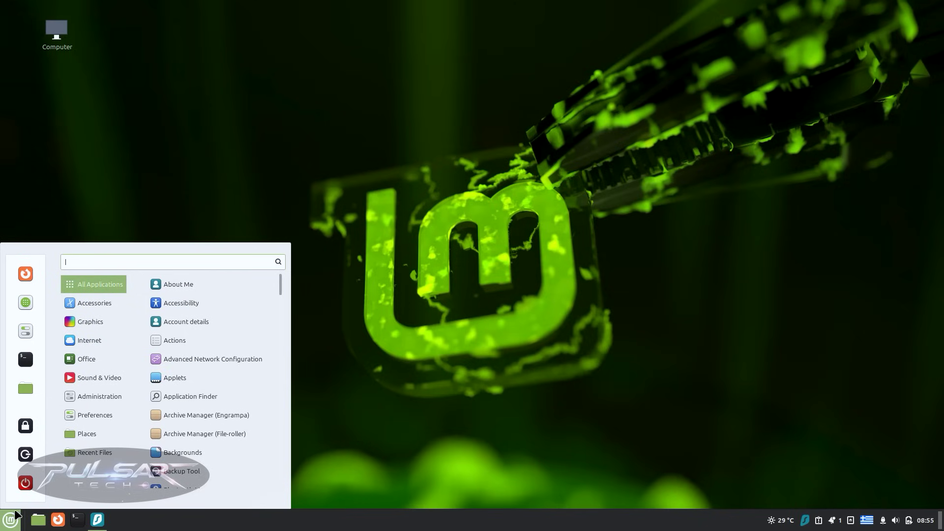
click(26, 302)
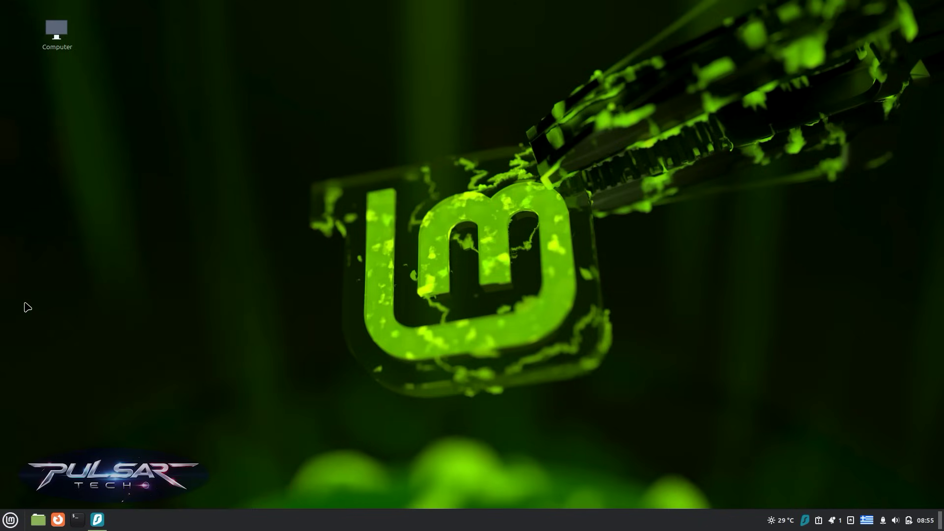
scroll(346, 248, down, 5)
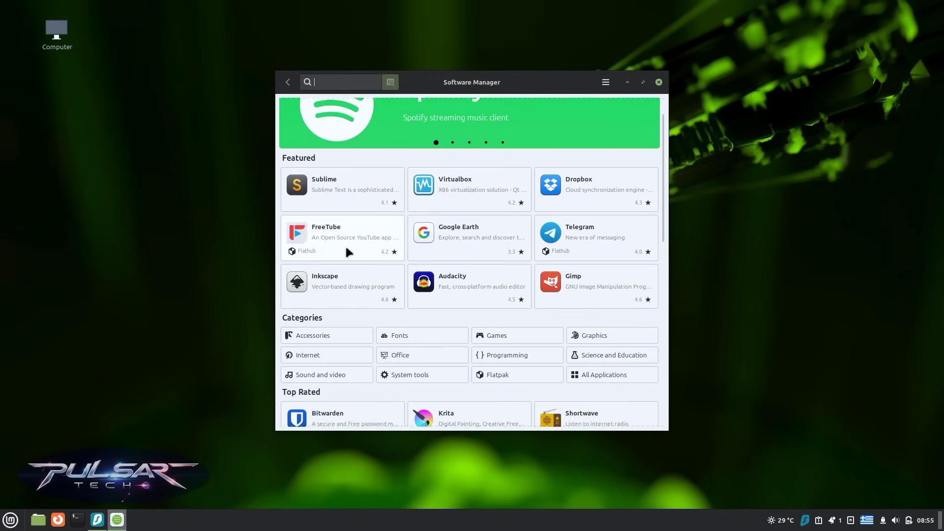
scroll(346, 248, down, 5)
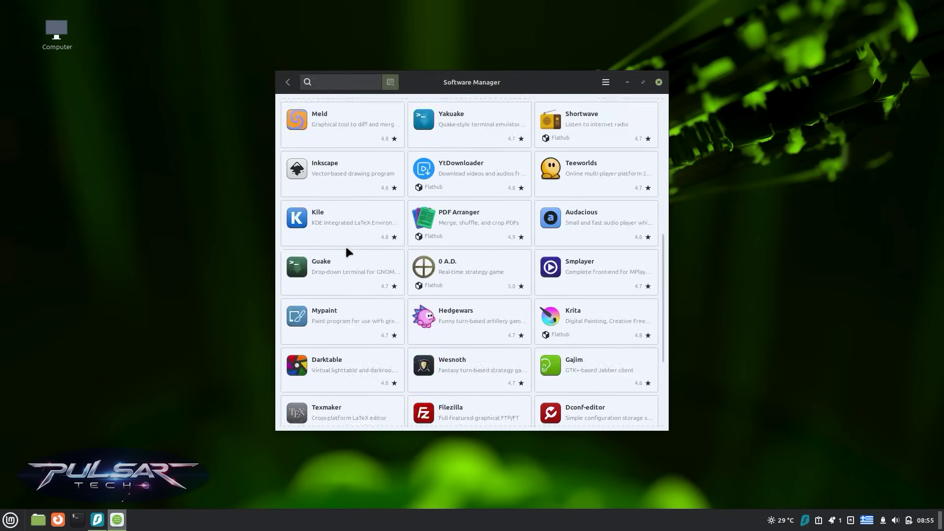
scroll(347, 248, down, 2)
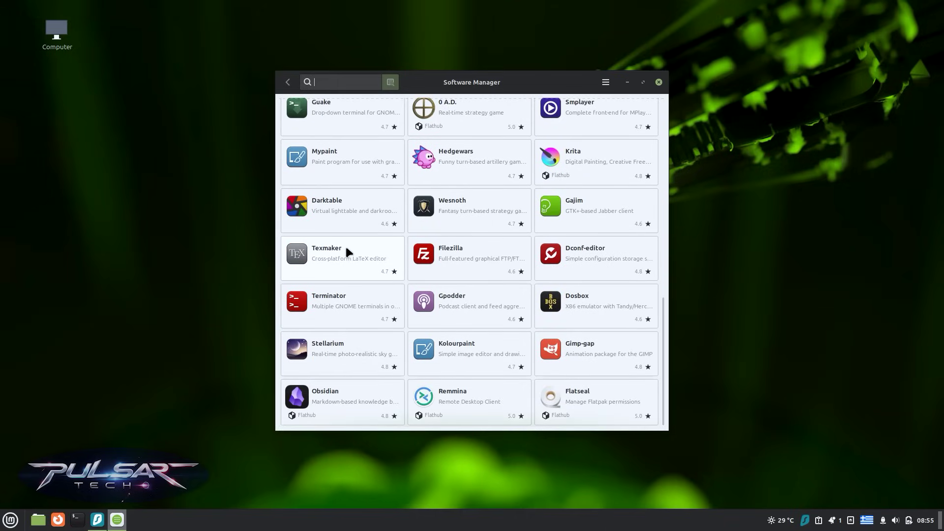
scroll(346, 246, up, 12)
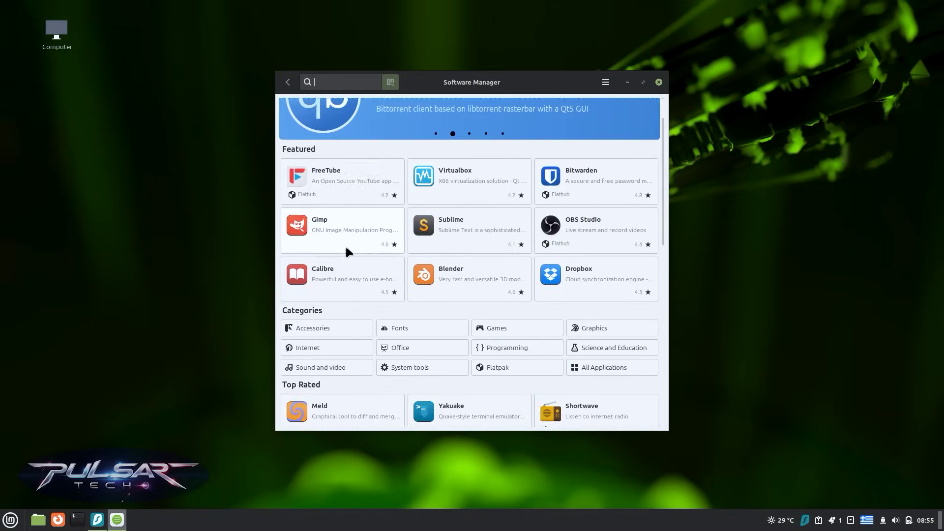
Search 'chromium', install it with the account password, then launch and maximize the browser.
click(312, 344)
text(chromium)
click(323, 116)
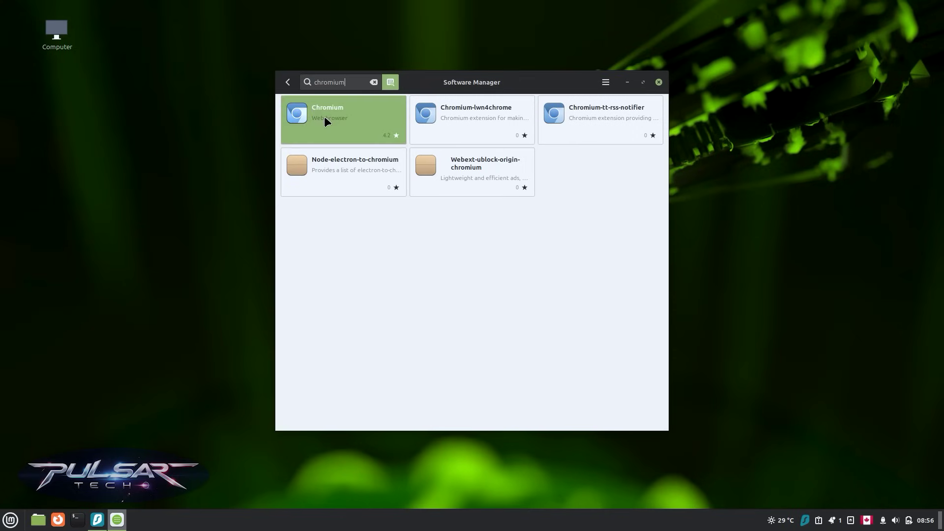
click(606, 105)
text(*****)
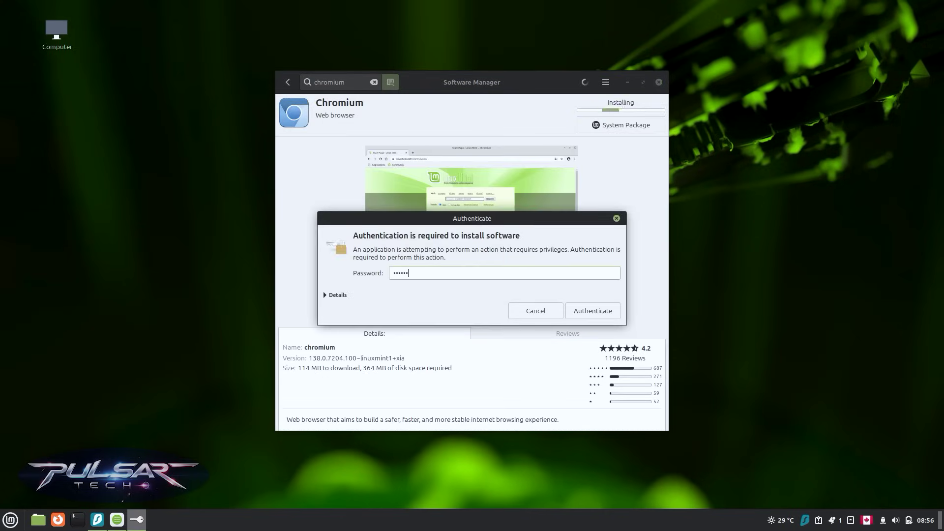
key(Return)
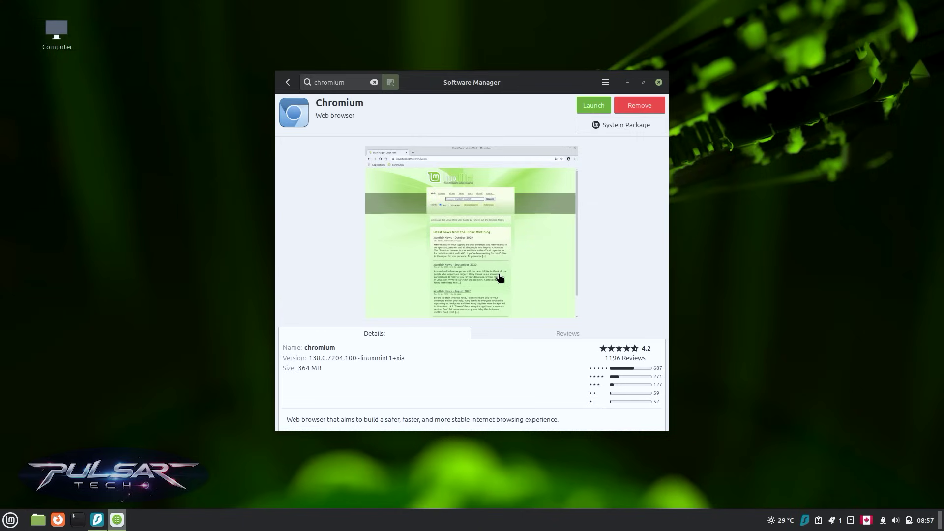
click(591, 104)
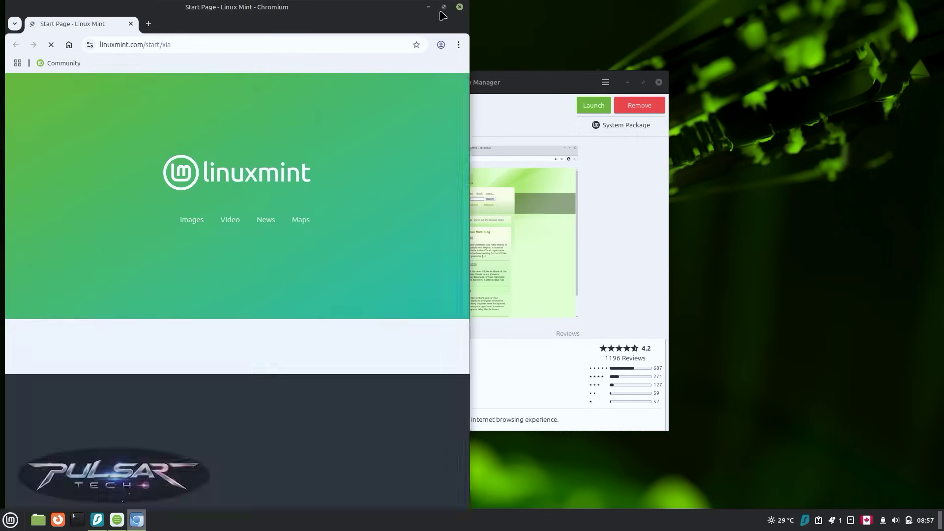
click(443, 7)
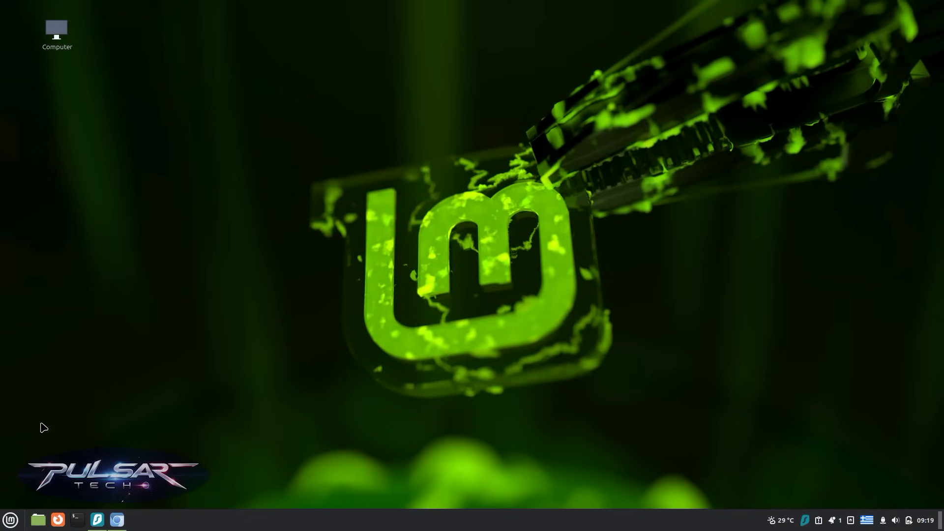
click(11, 521)
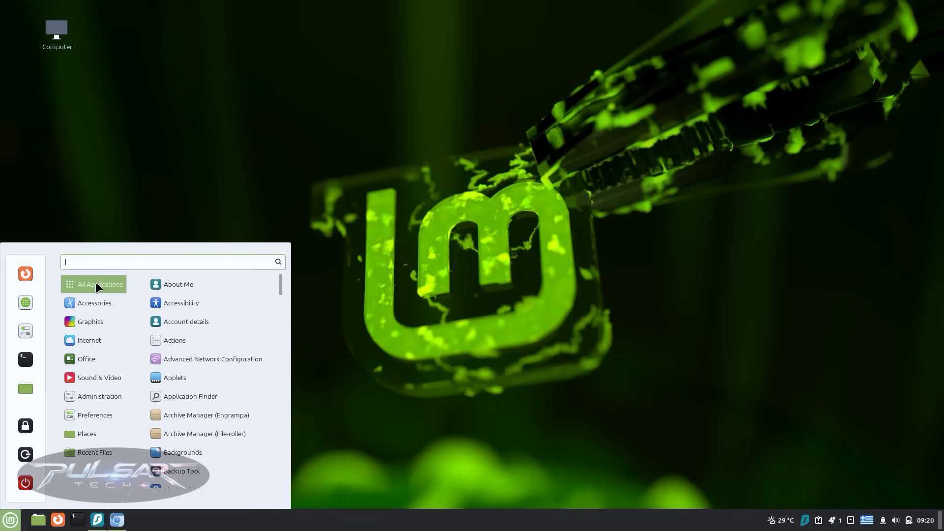
Browse the Accessories, Graphics, Internet, Office, Sound & Video and Administration apps, finishing on Preferences.
mouse_move(99, 303)
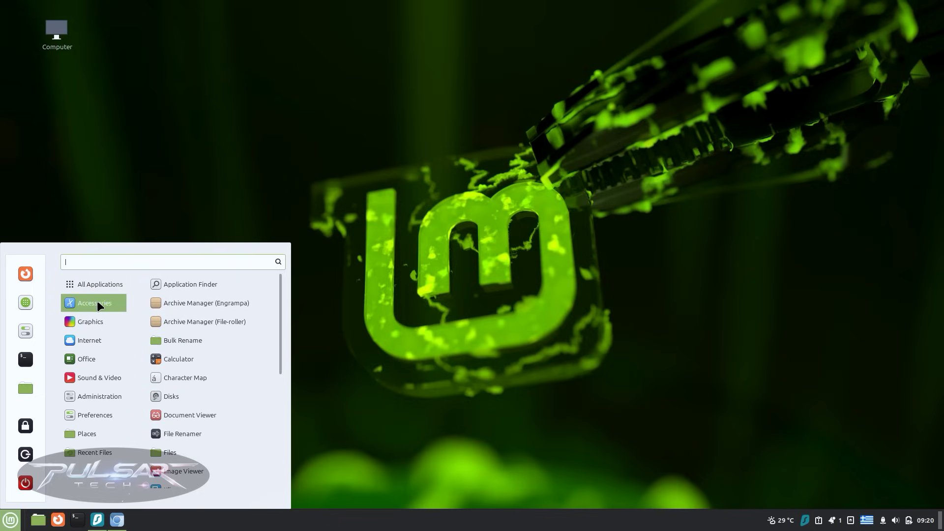
mouse_move(98, 325)
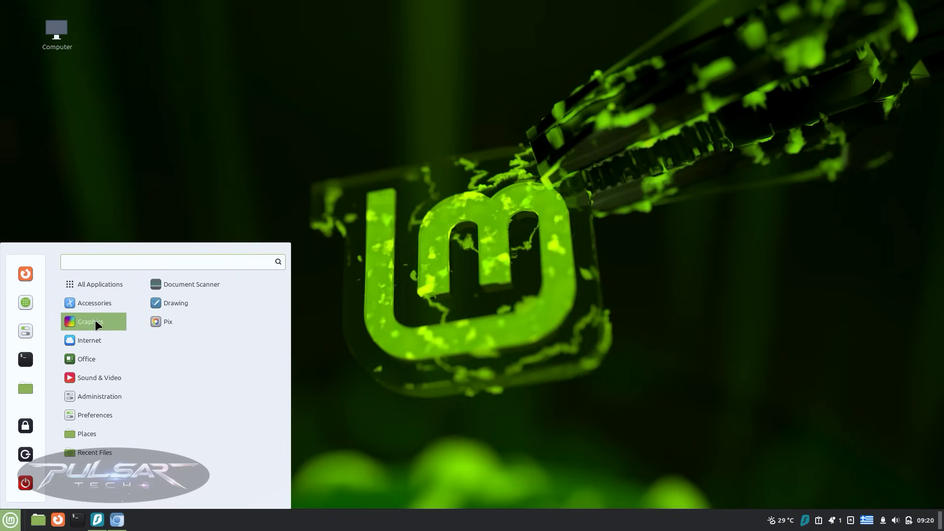
mouse_move(93, 343)
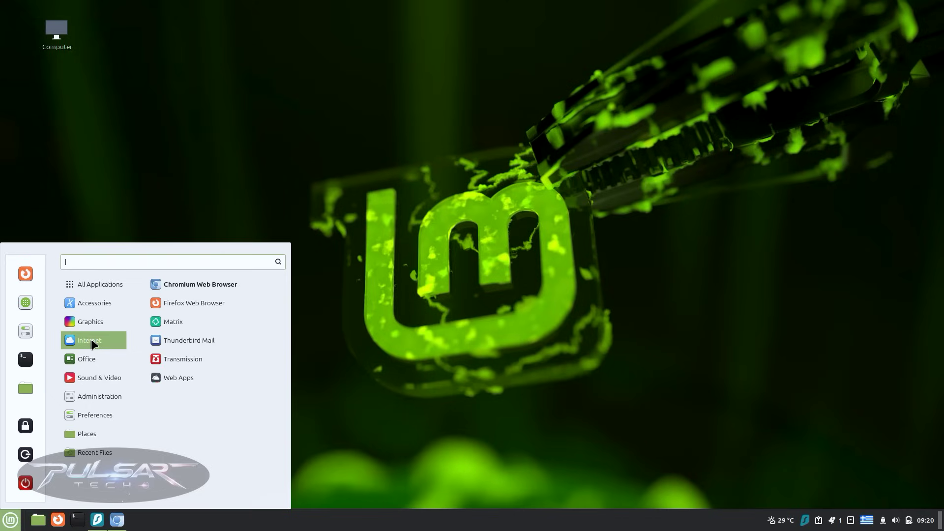
mouse_move(90, 367)
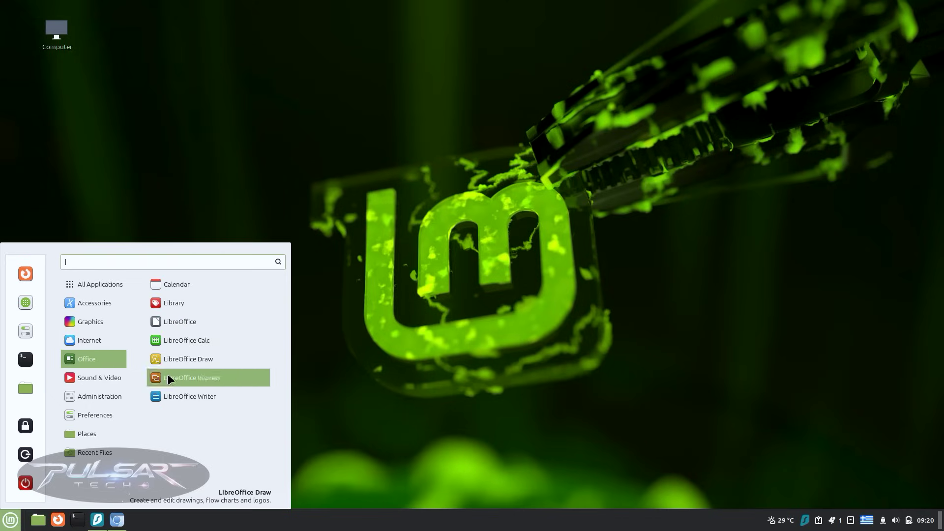
mouse_move(109, 381)
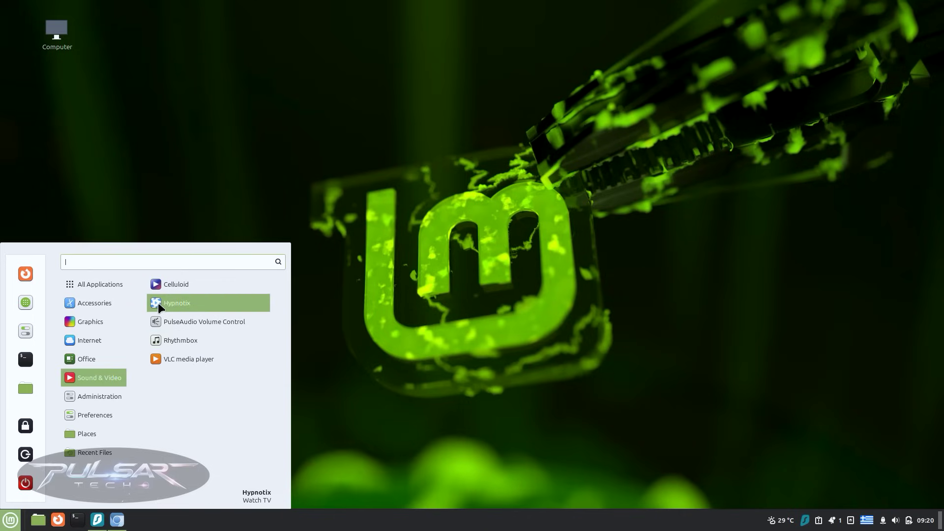
mouse_move(104, 399)
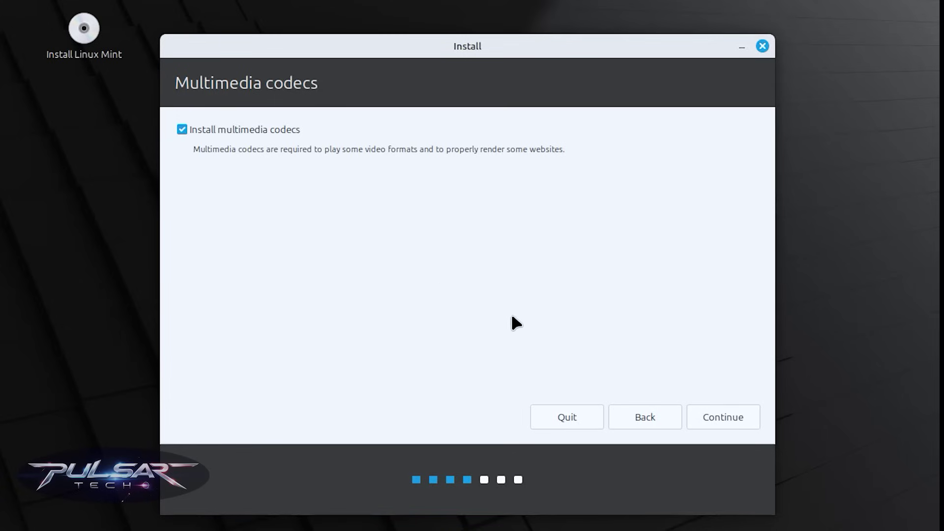
click(711, 418)
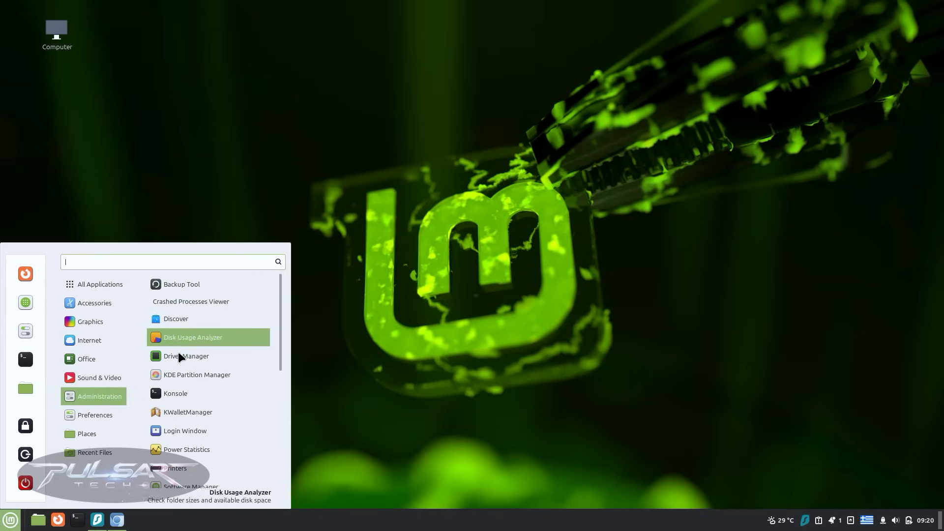
scroll(181, 374, down, 5)
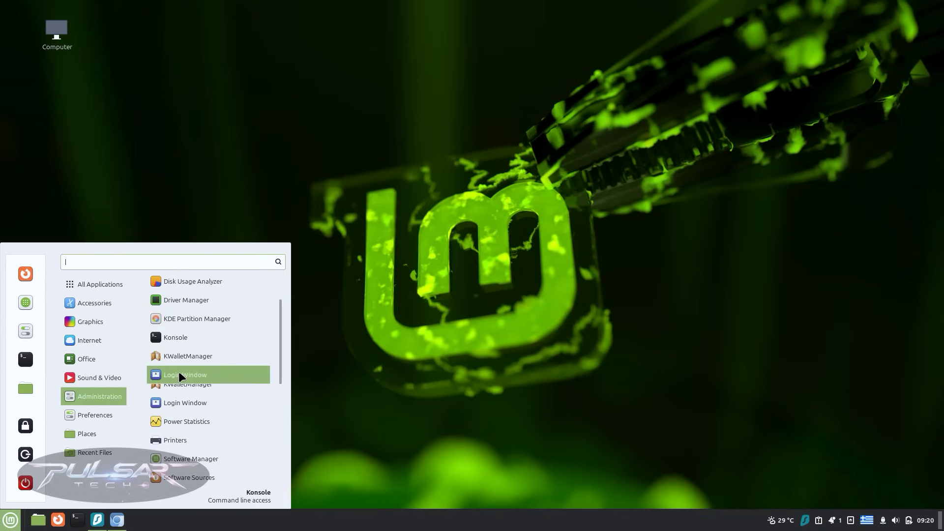
scroll(181, 376, down, 2)
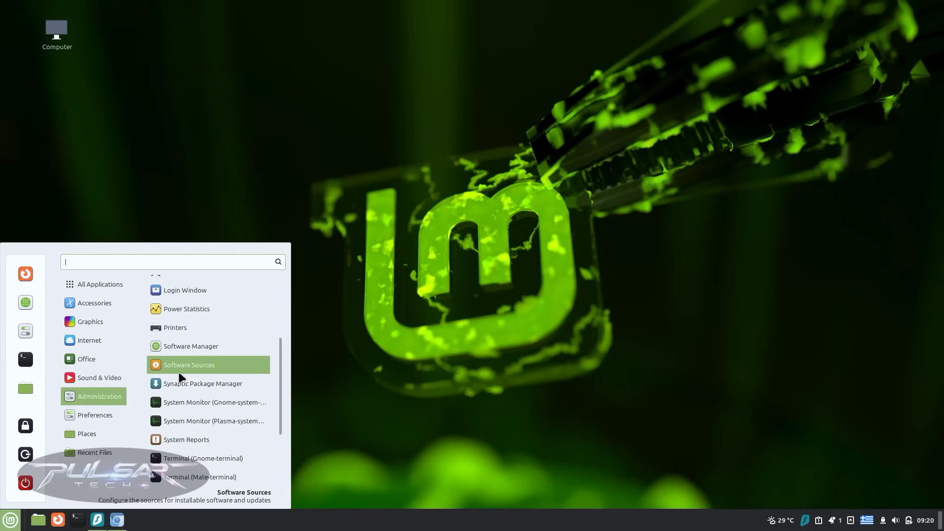
click(100, 415)
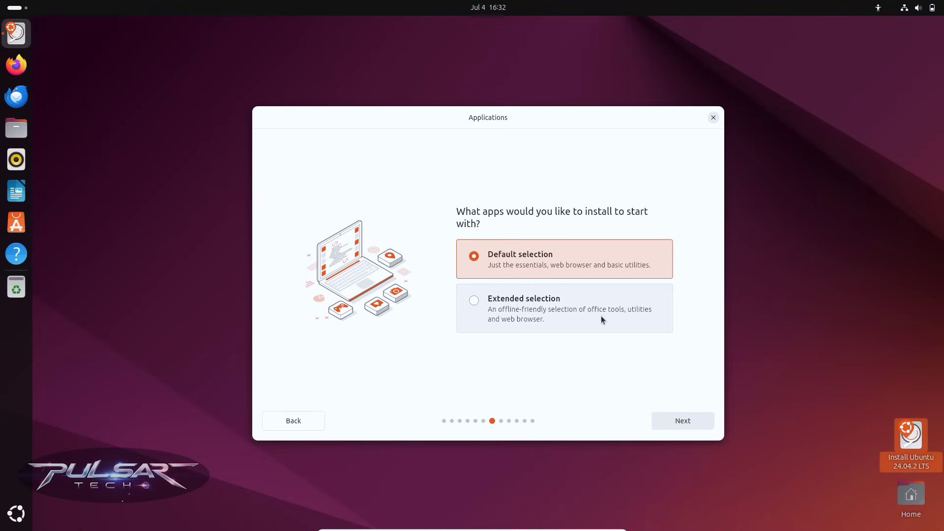
Keep Default selection on the Applications page and continue to the next installer step.
key(Return)
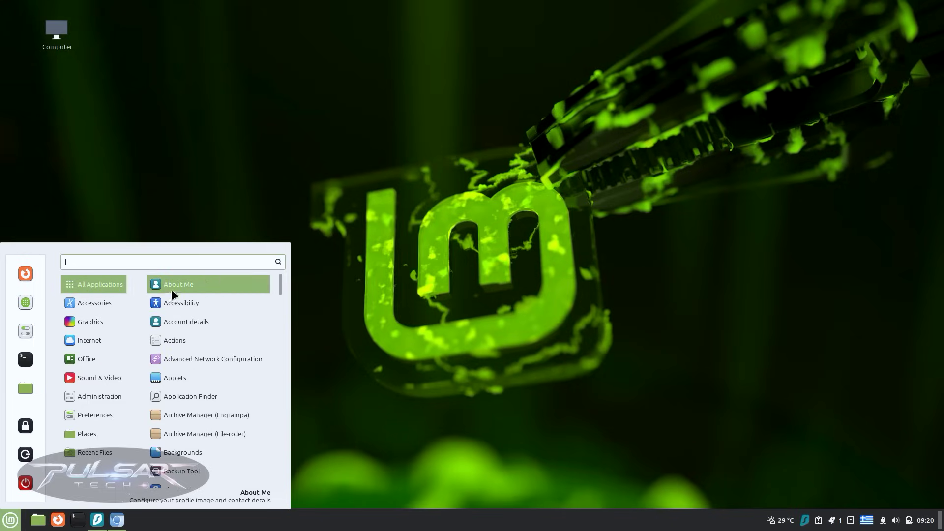
Scroll down through the All Applications list in the Cinnamon menu.
scroll(185, 407, down, 1)
scroll(186, 407, down, 4)
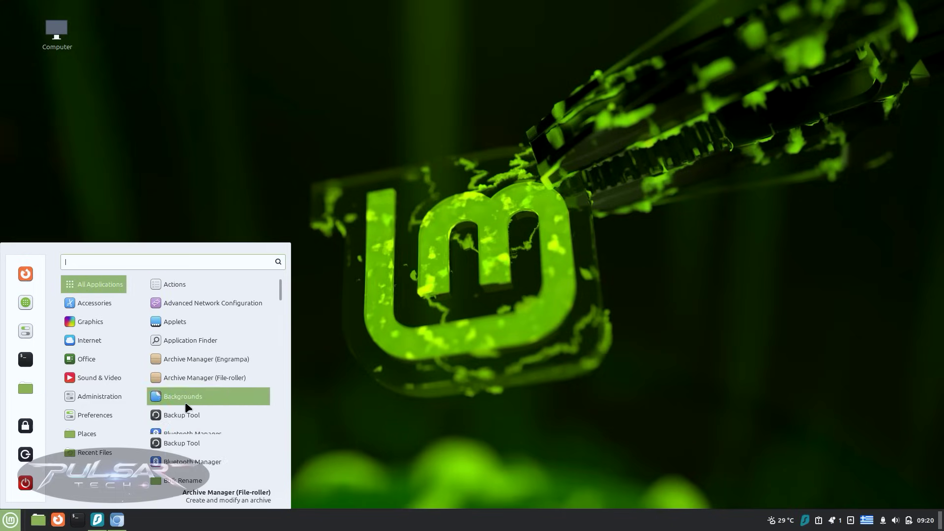
scroll(186, 407, down, 3)
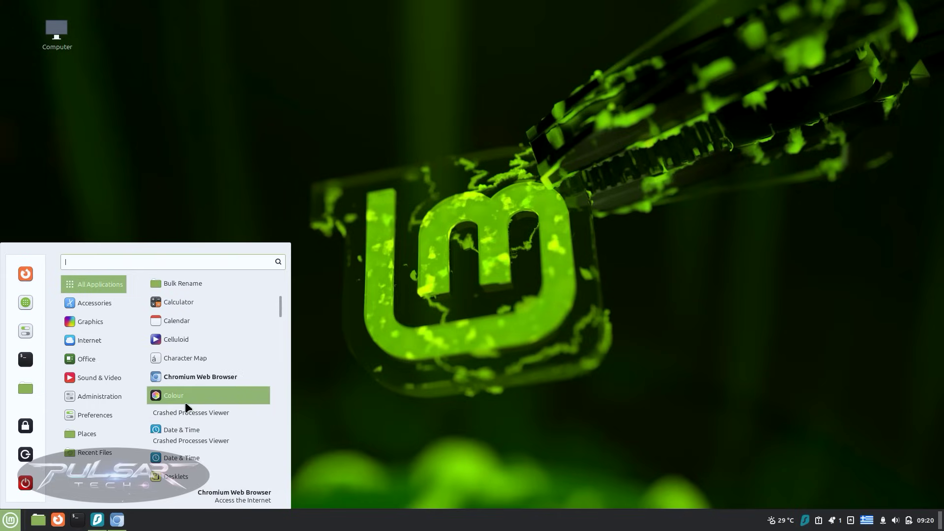
scroll(186, 407, down, 2)
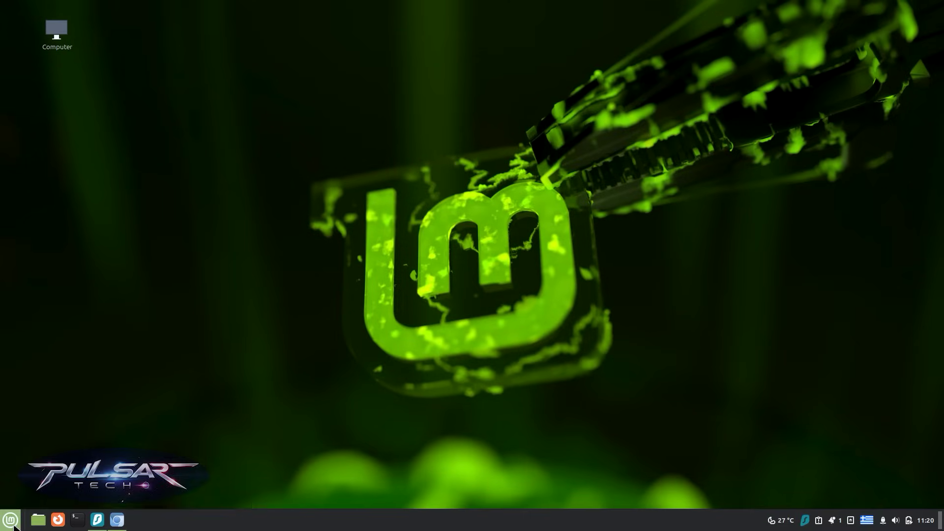
In System Settings > Themes, try the Dark and Light appearances, then return to Mixed.
key(super)
click(28, 328)
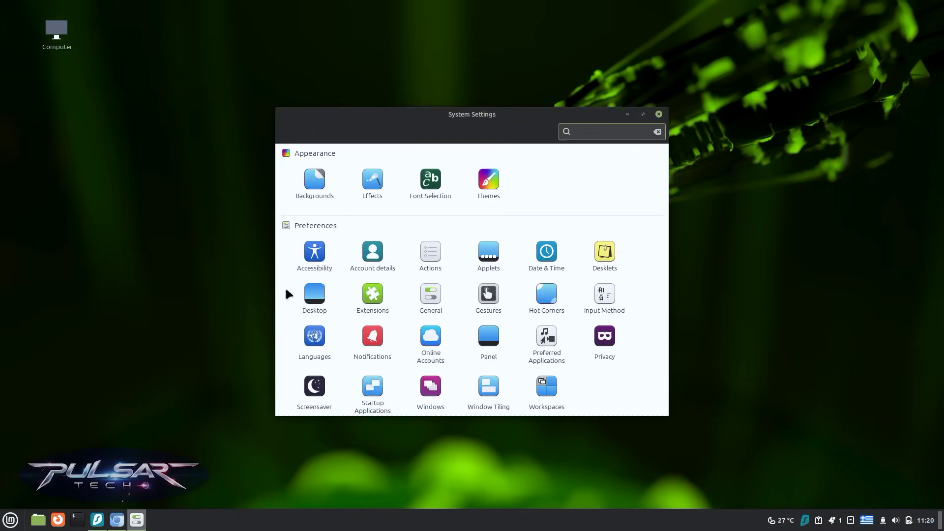
click(484, 180)
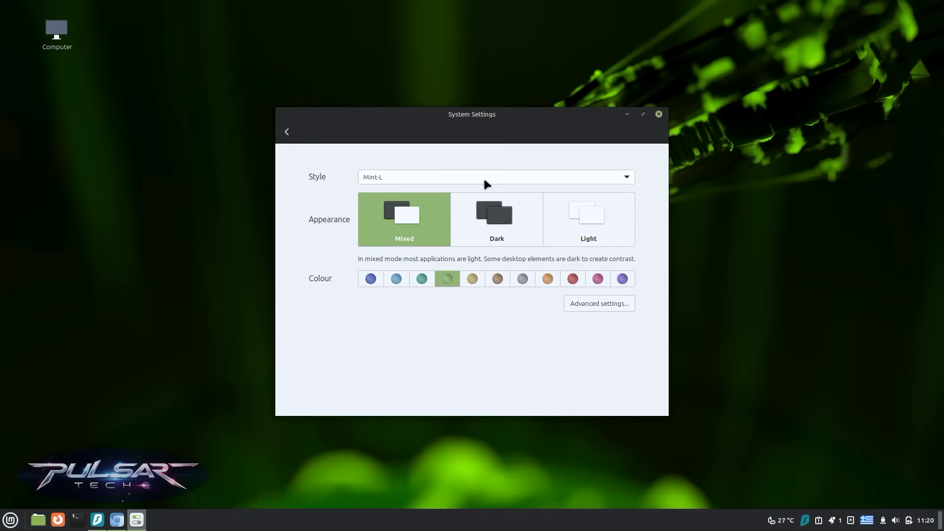
click(490, 224)
click(569, 227)
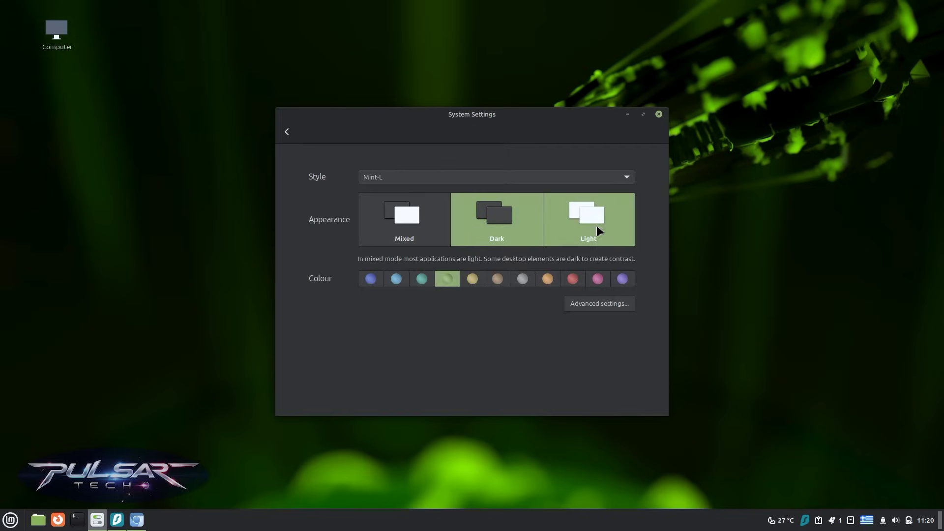
click(389, 227)
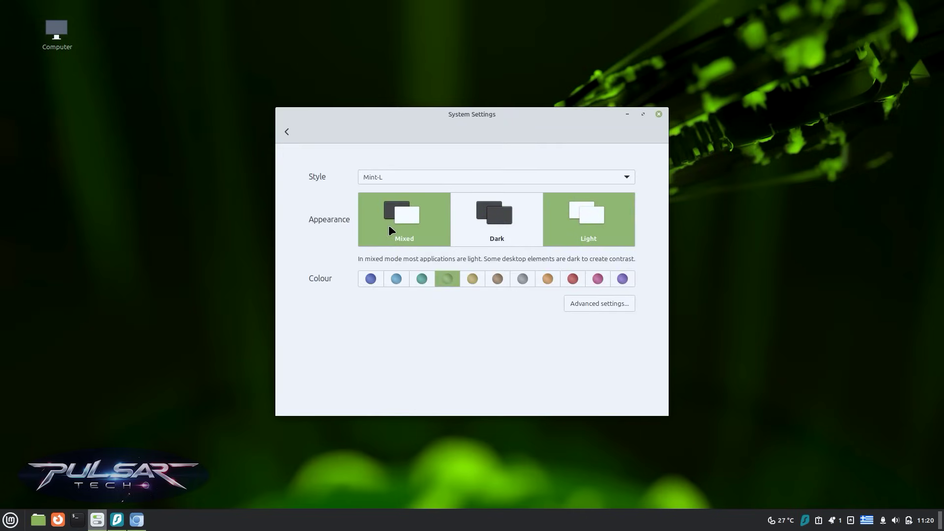
Browse the advanced mouse pointer, application, icon and desktop theme choosers.
click(567, 305)
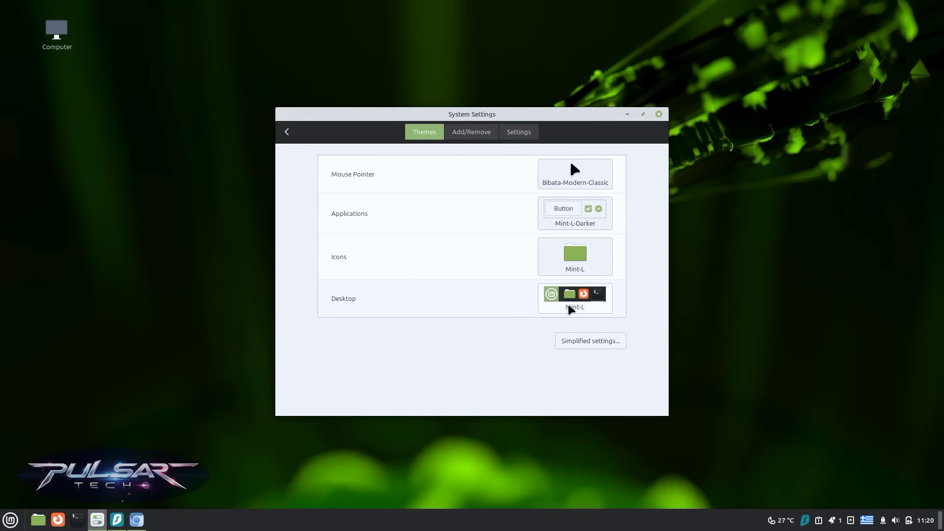
click(563, 179)
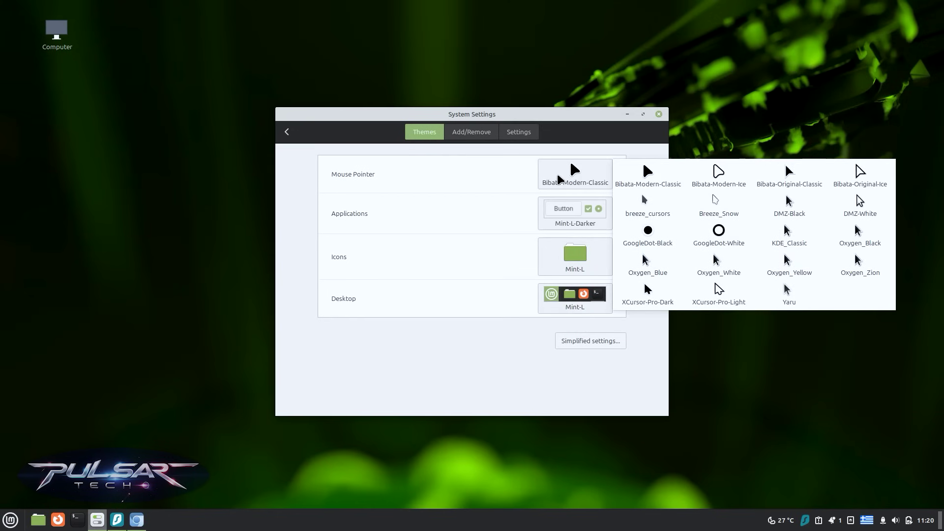
click(558, 213)
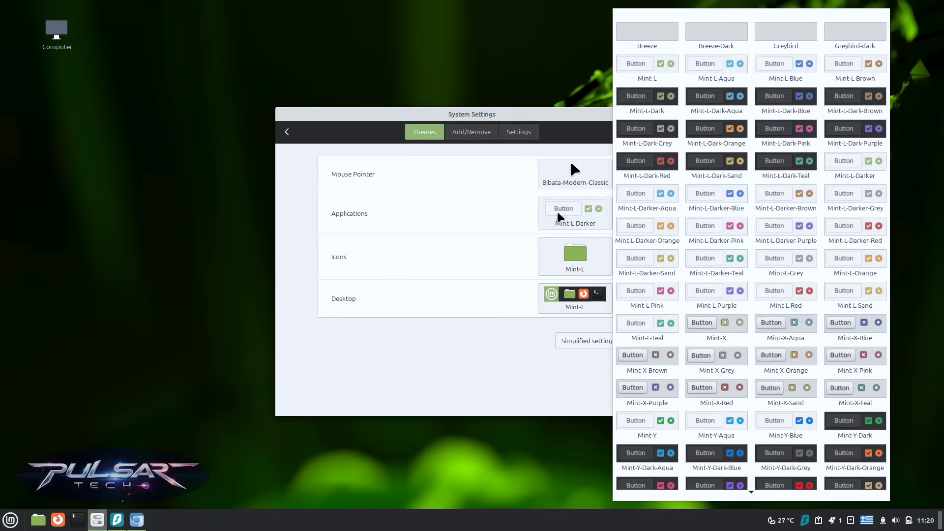
click(559, 259)
click(557, 301)
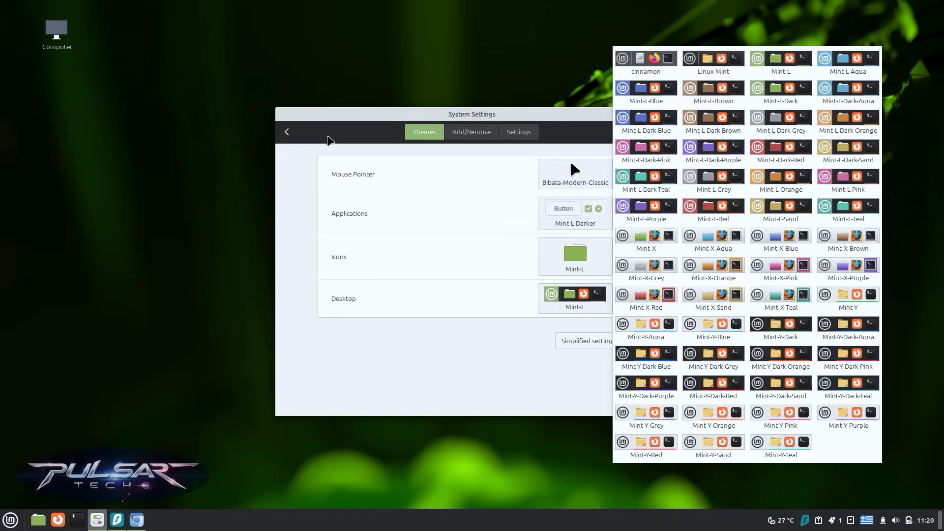
click(287, 132)
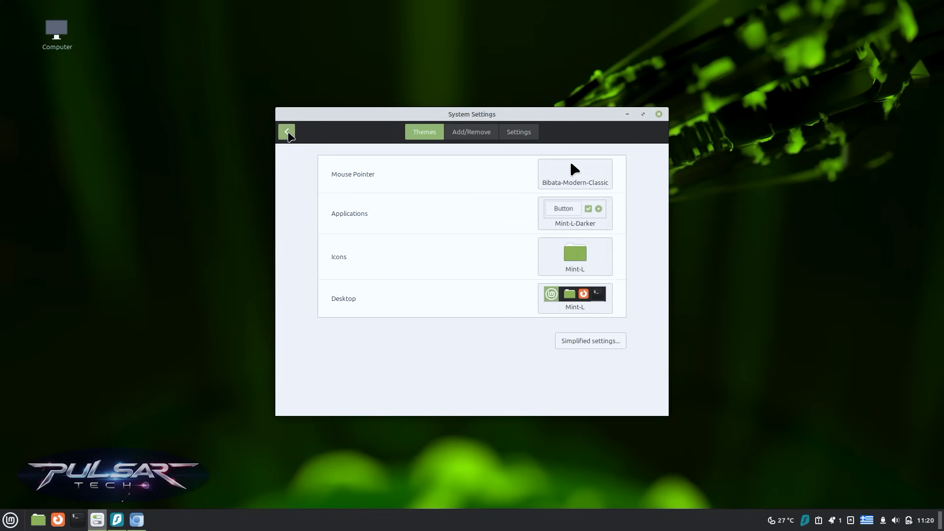
click(288, 132)
In Backgrounds, try the two eDesigner and Sele wallpapers, ending on the Kevin Tee image.
click(311, 187)
click(399, 180)
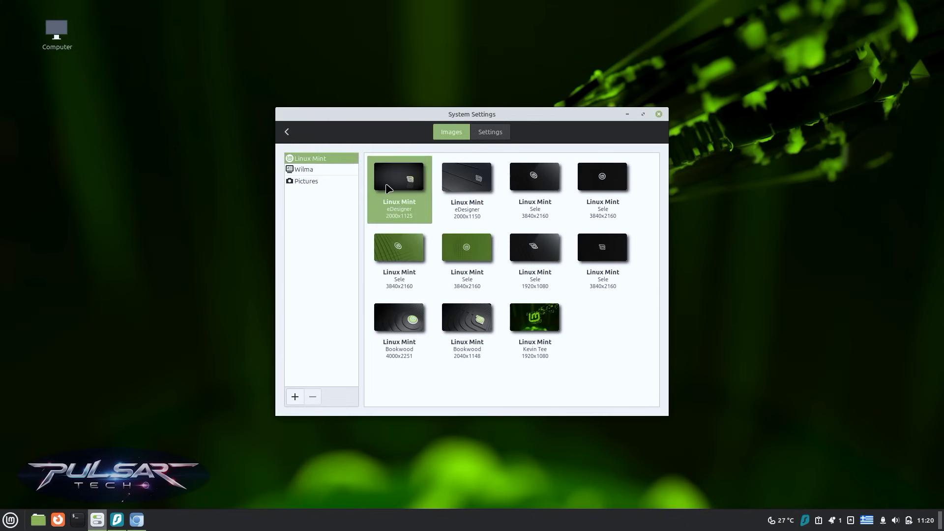
click(470, 190)
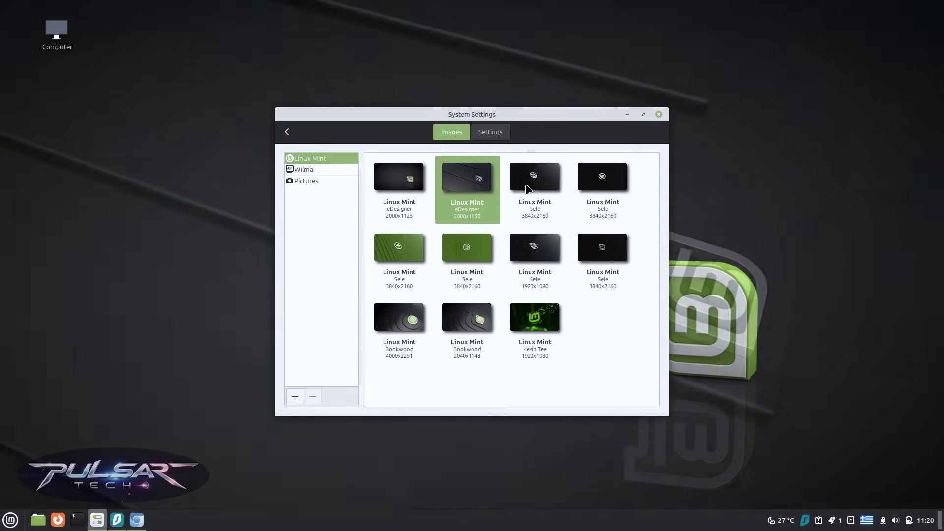
click(532, 194)
click(537, 330)
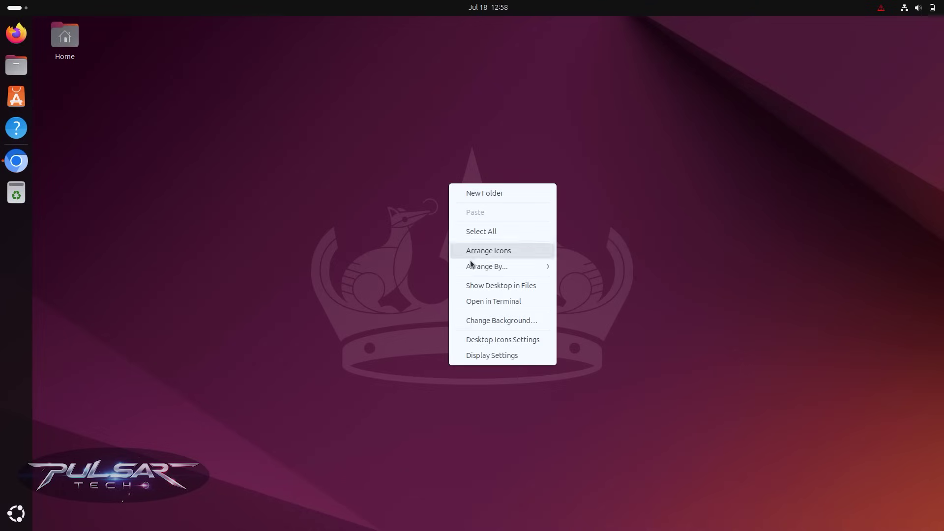
Try the lake and purple wallpapers in GNOME Settings, settling on the aurora picture.
click(468, 321)
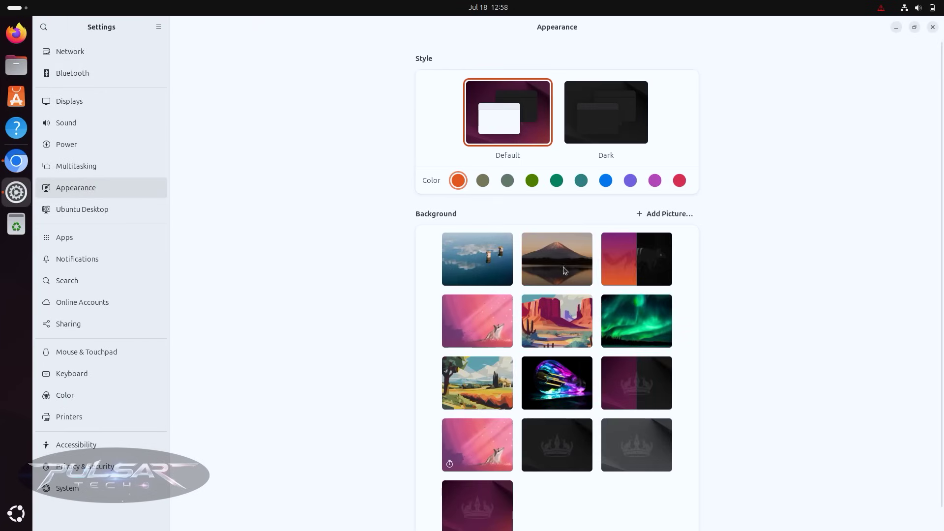
click(469, 262)
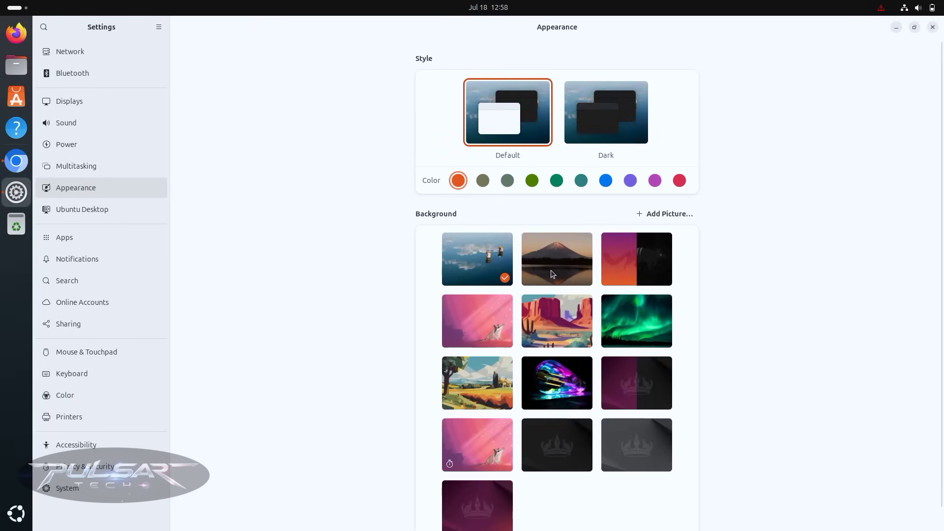
click(640, 264)
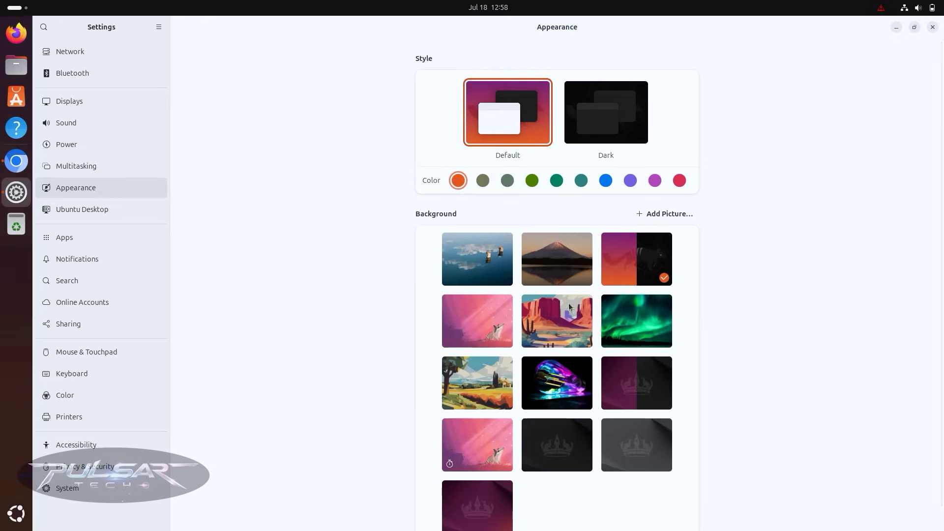
click(639, 320)
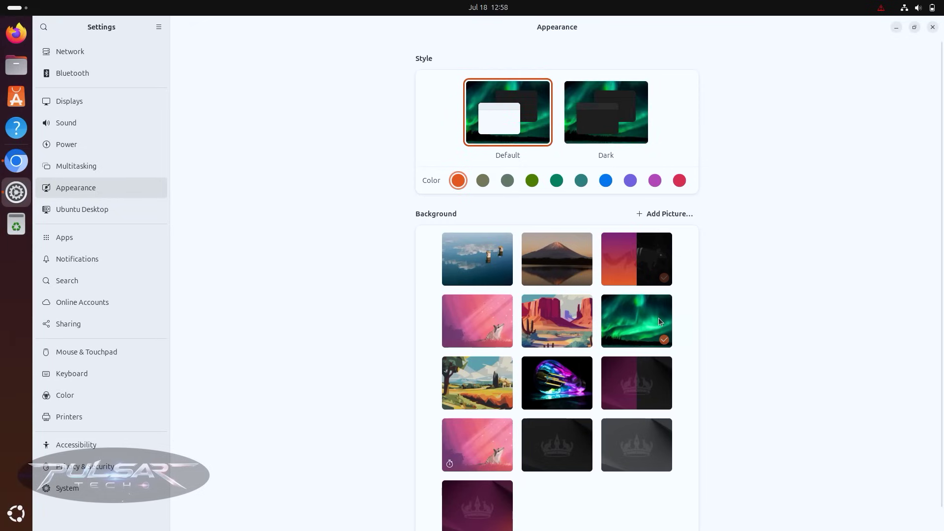
Preview the aurora wallpaper, then try the Dark style and keep the Default light style.
click(897, 27)
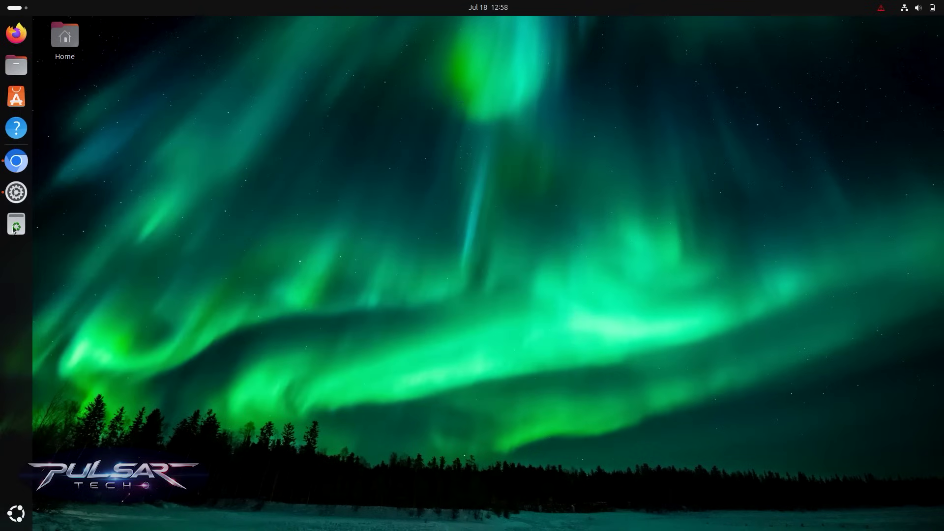
click(17, 192)
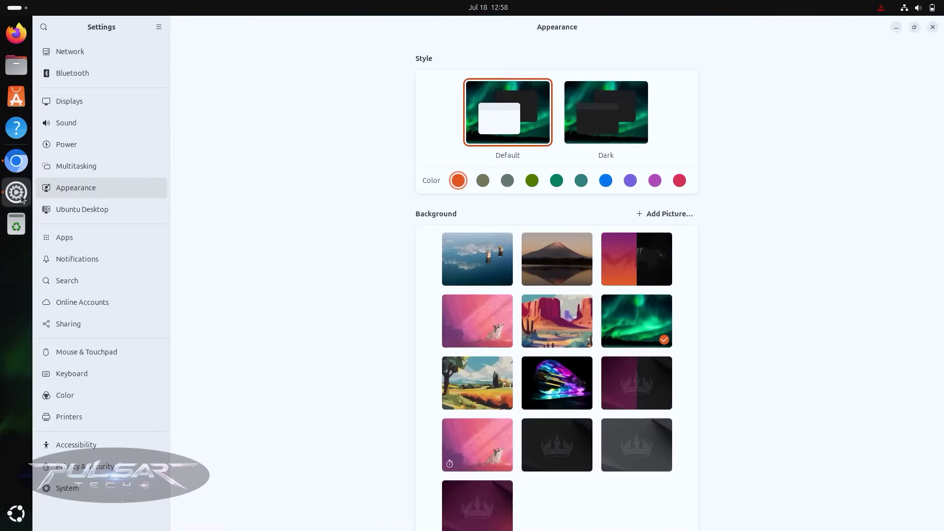
click(610, 118)
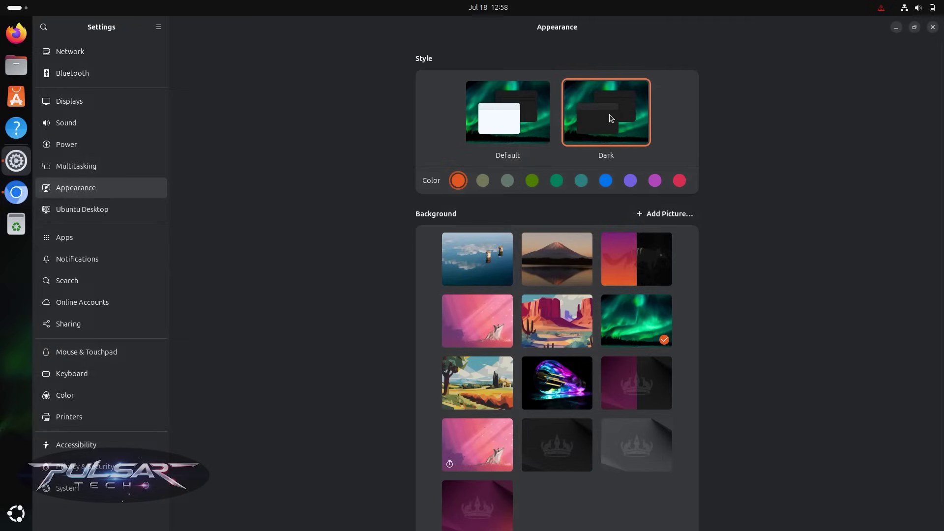
click(493, 122)
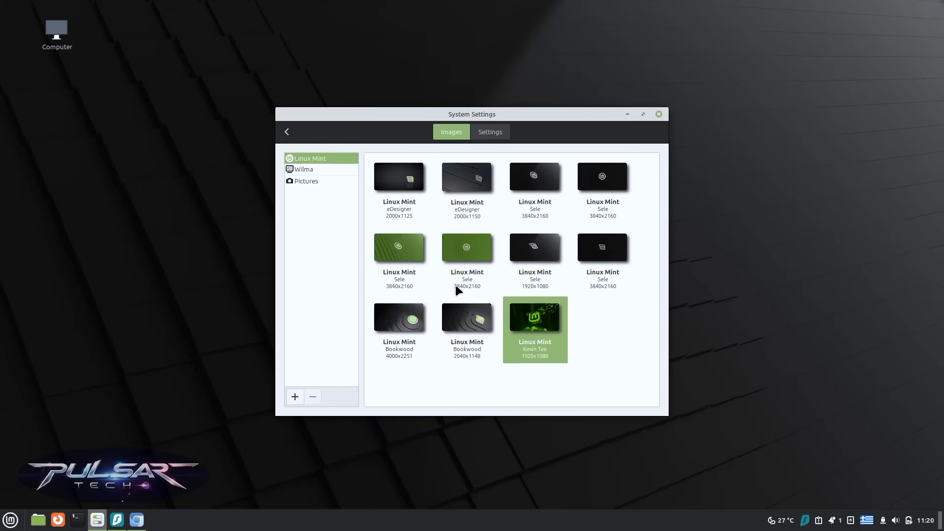
Try the green Sele wallpaper, then switch back to the Kevin Tee image.
click(411, 257)
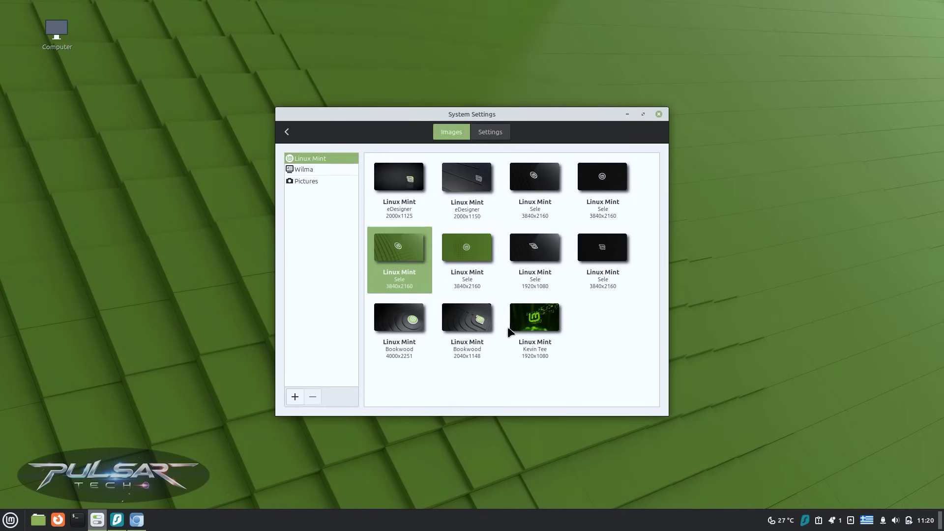
click(516, 326)
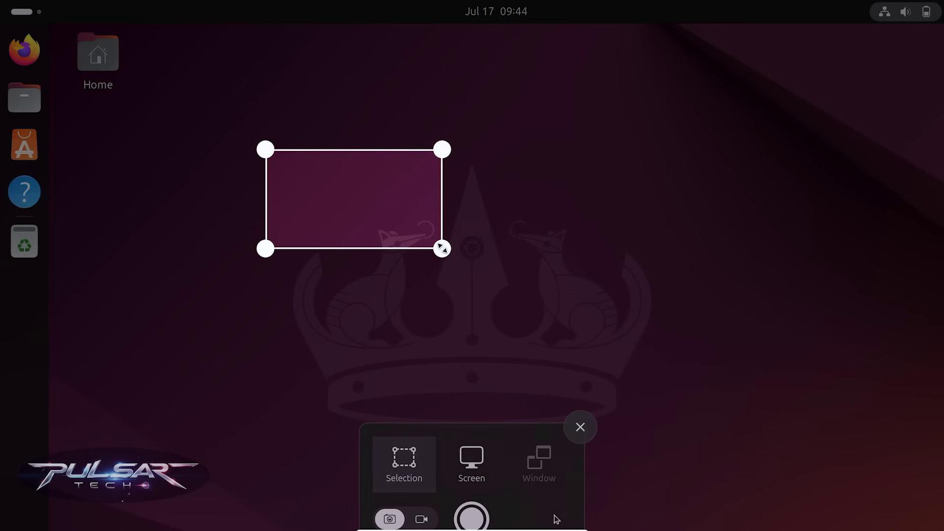
Highlight the © 2025 Canonical Ltd. and trademark notice lines in the ubuntu.com footer.
drag(444, 247, 624, 418)
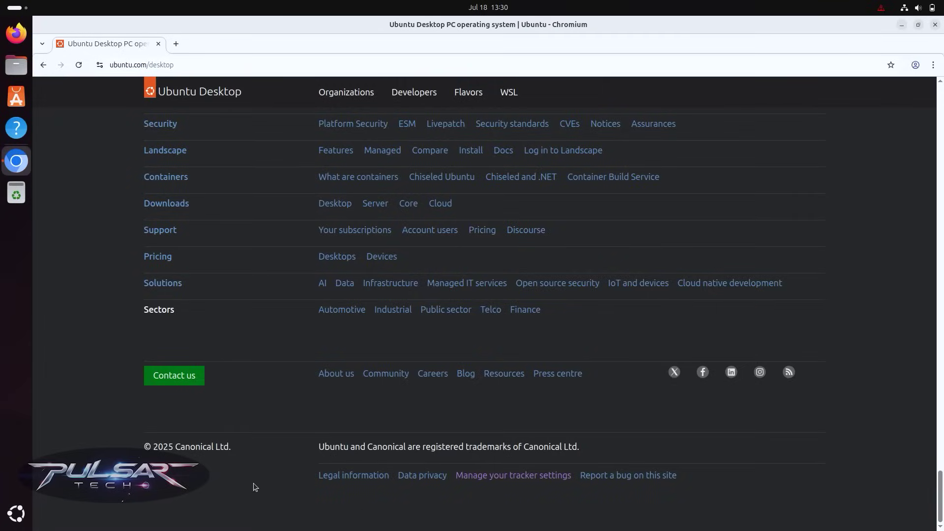
drag(146, 446, 235, 452)
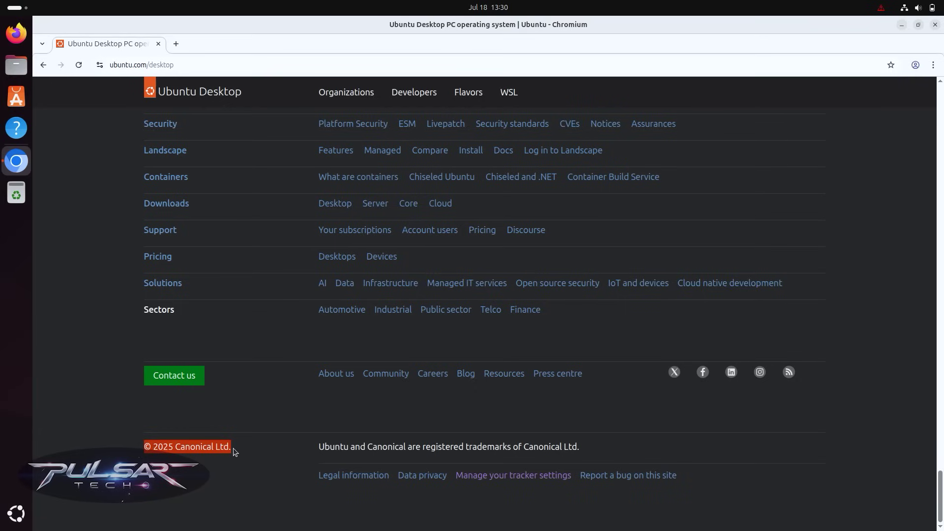
drag(320, 449, 590, 451)
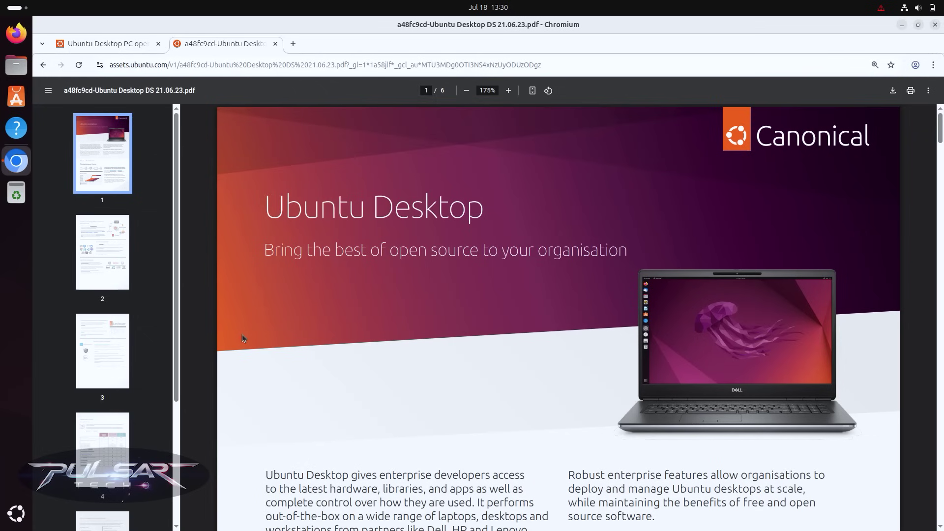
Scroll through the Ubuntu Desktop datasheet pages.
scroll(241, 333, down, 7)
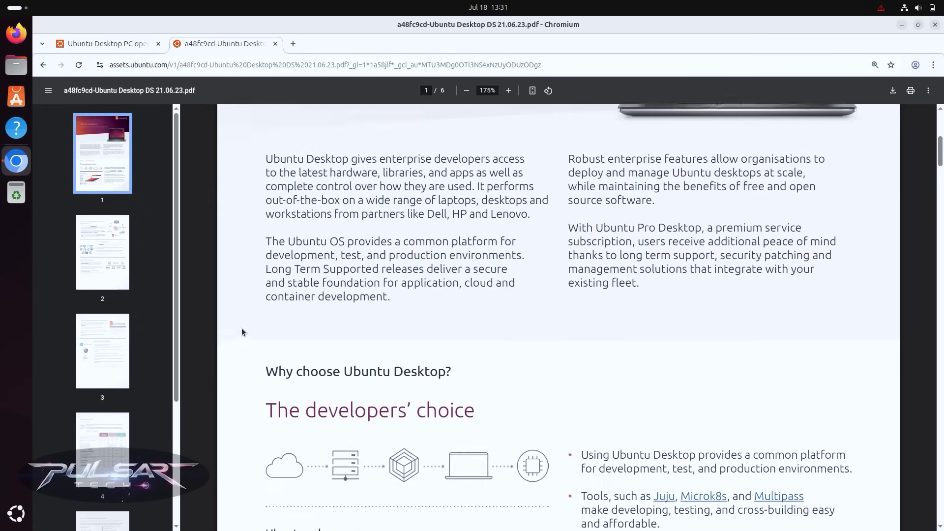
scroll(241, 328, down, 20)
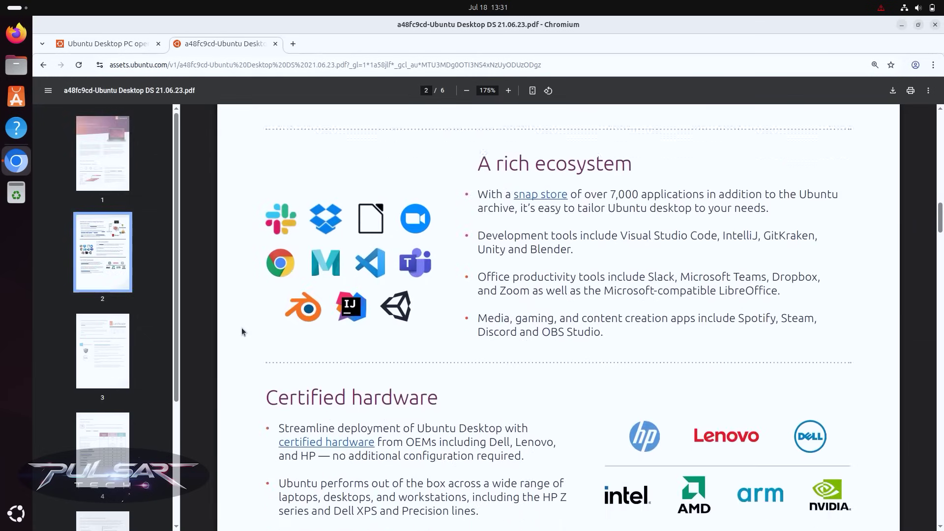
scroll(240, 328, down, 3)
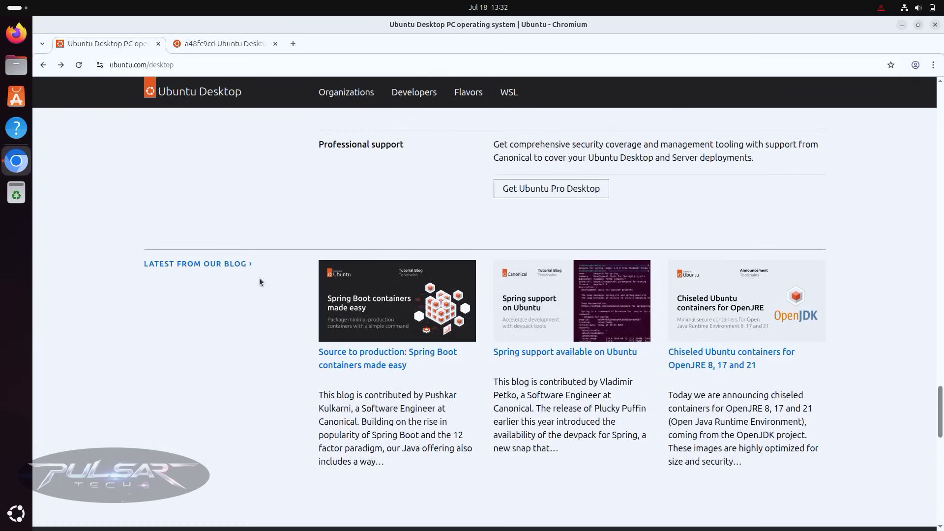
scroll(258, 278, up, 7)
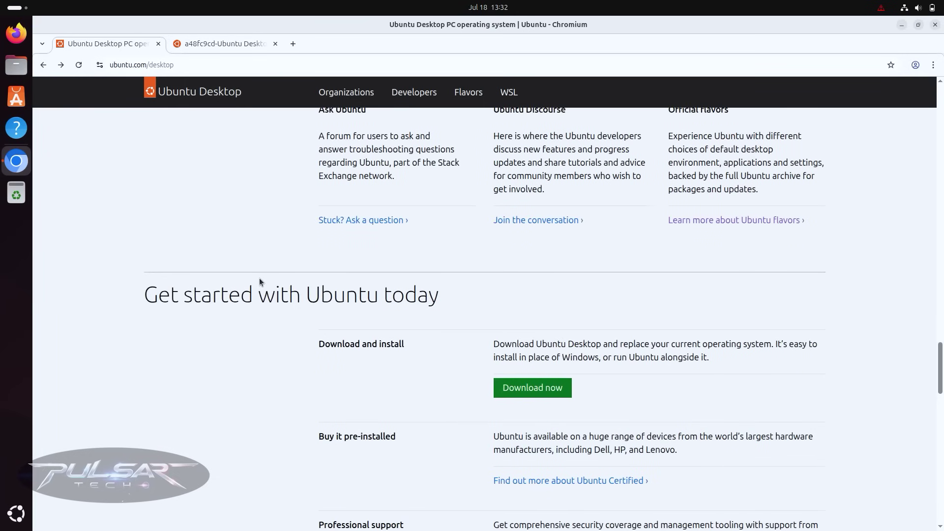
scroll(259, 282, up, 6)
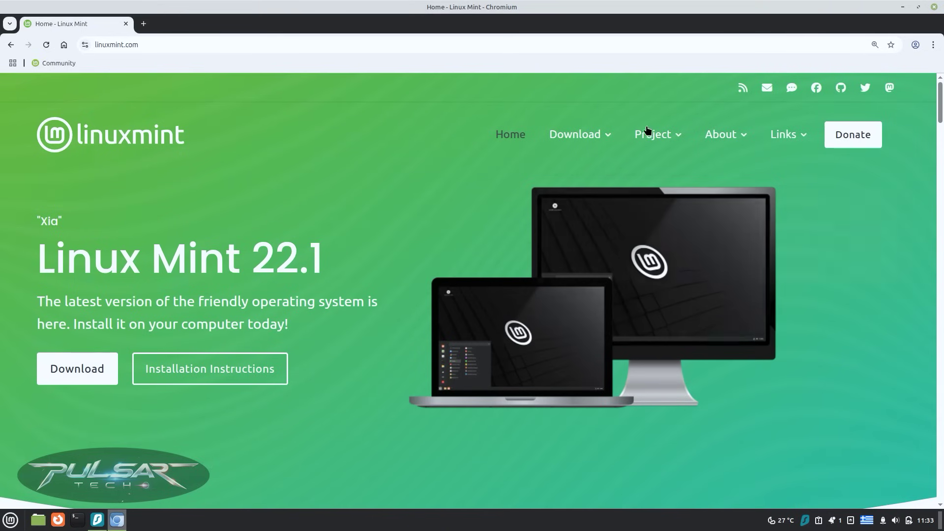
Open the Linux Mint Donors page from the Project menu and scroll through it.
mouse_move(647, 130)
click(654, 222)
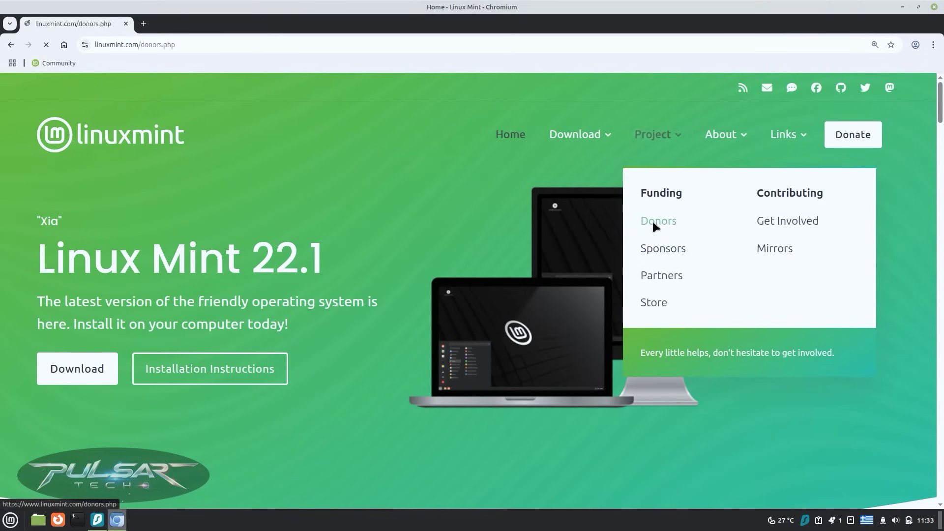
scroll(490, 245, down, 2)
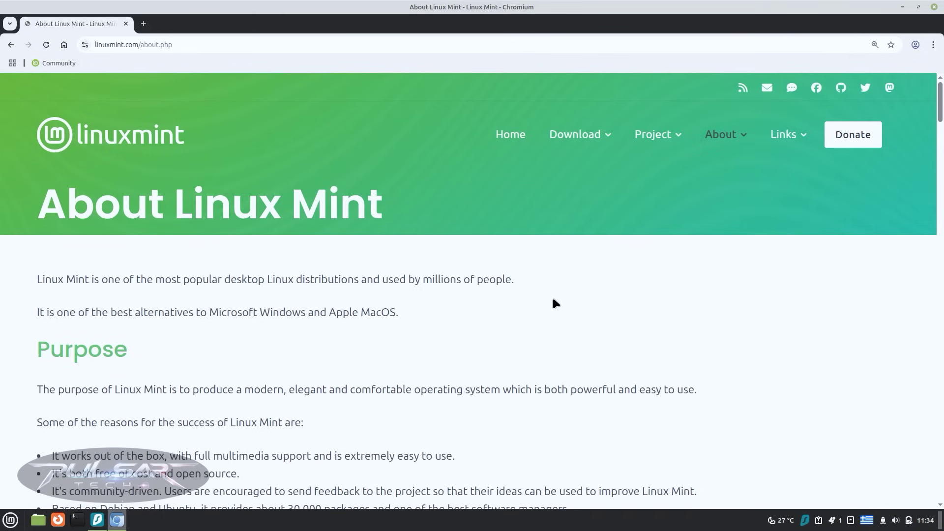
scroll(553, 298, down, 2)
scroll(553, 300, down, 3)
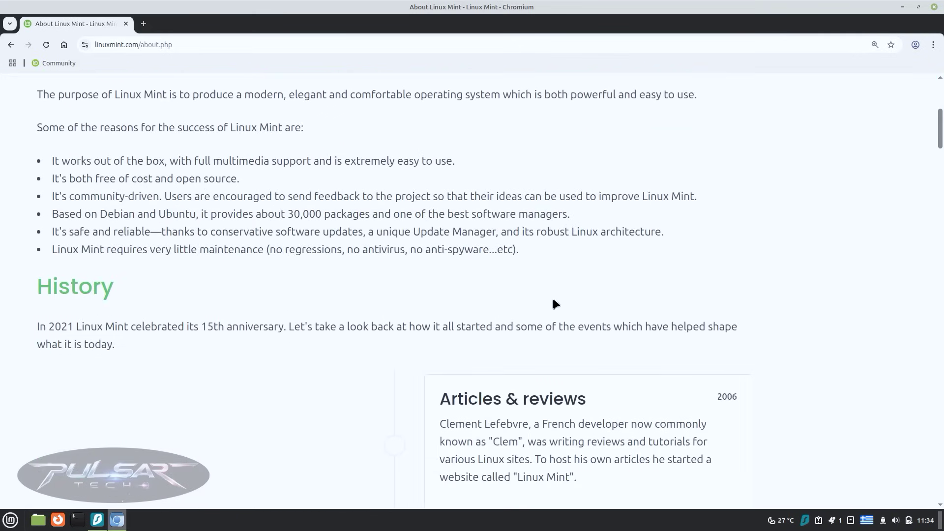
scroll(553, 300, down, 8)
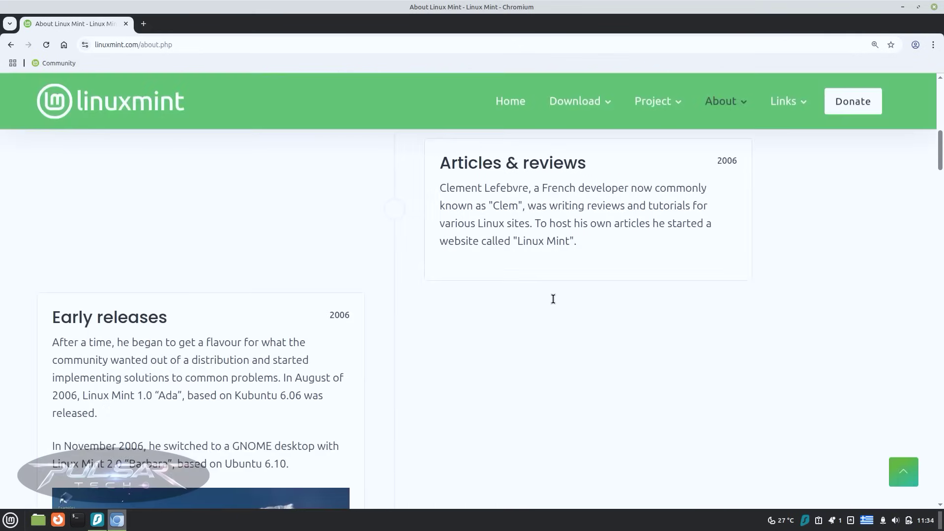
scroll(553, 300, down, 8)
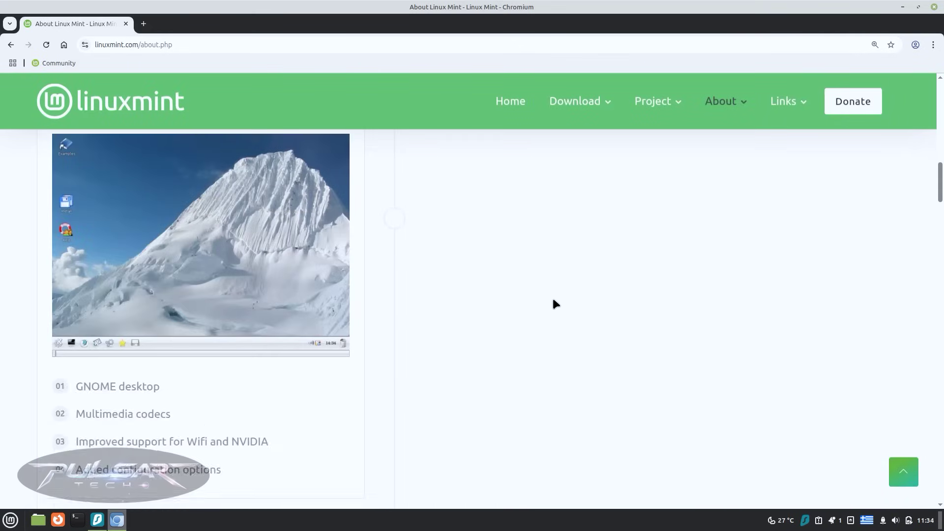
scroll(552, 298, down, 11)
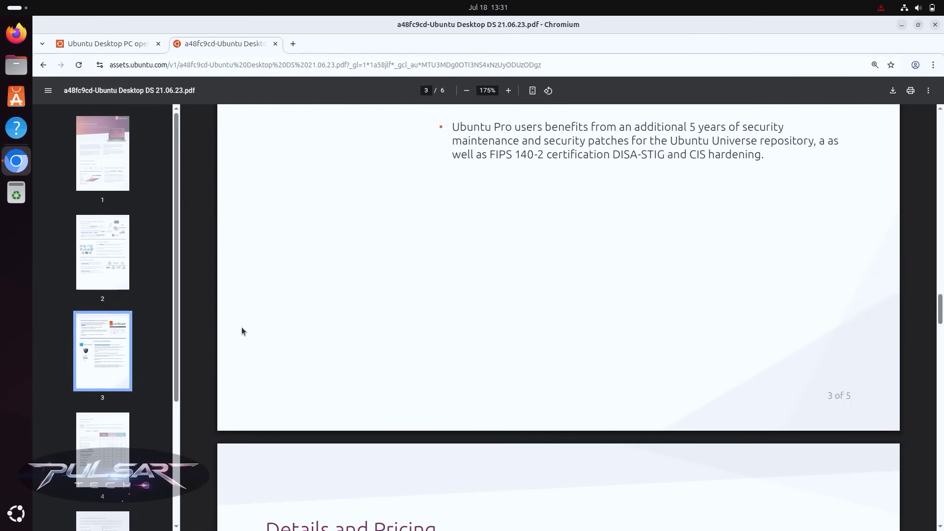
scroll(242, 330, down, 6)
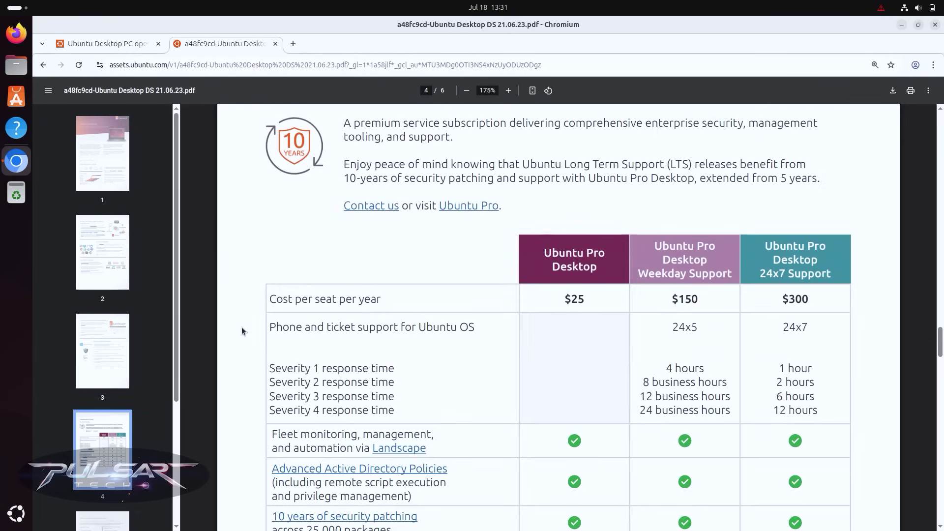
scroll(241, 326, down, 3)
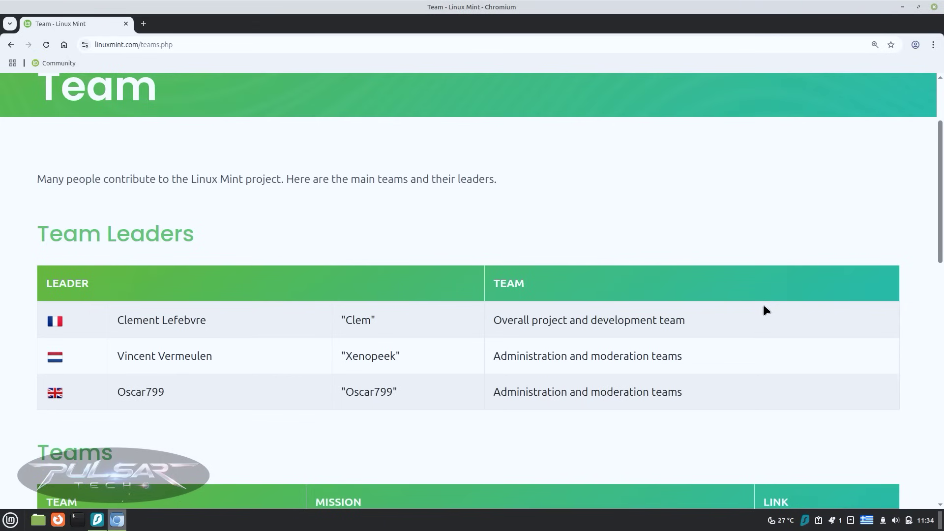
scroll(763, 307, down, 4)
scroll(763, 309, down, 1)
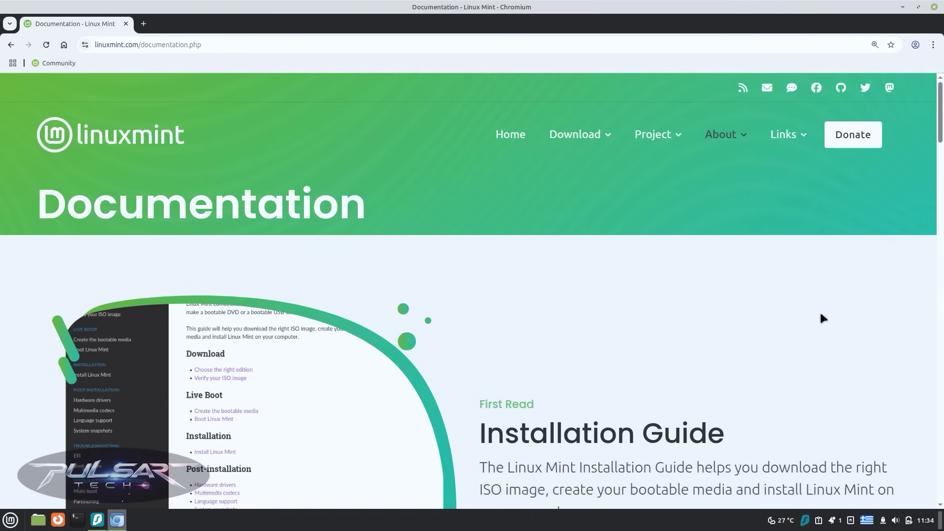
scroll(824, 318, down, 3)
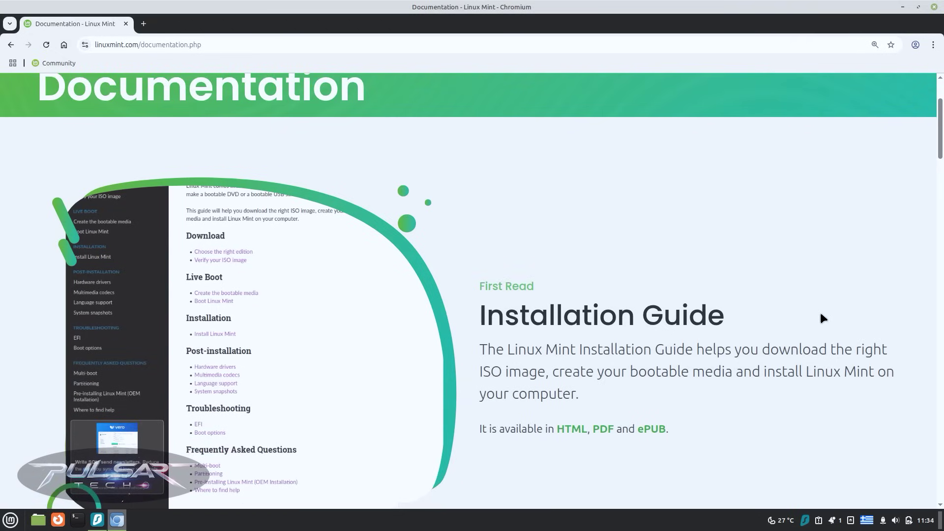
scroll(824, 318, down, 12)
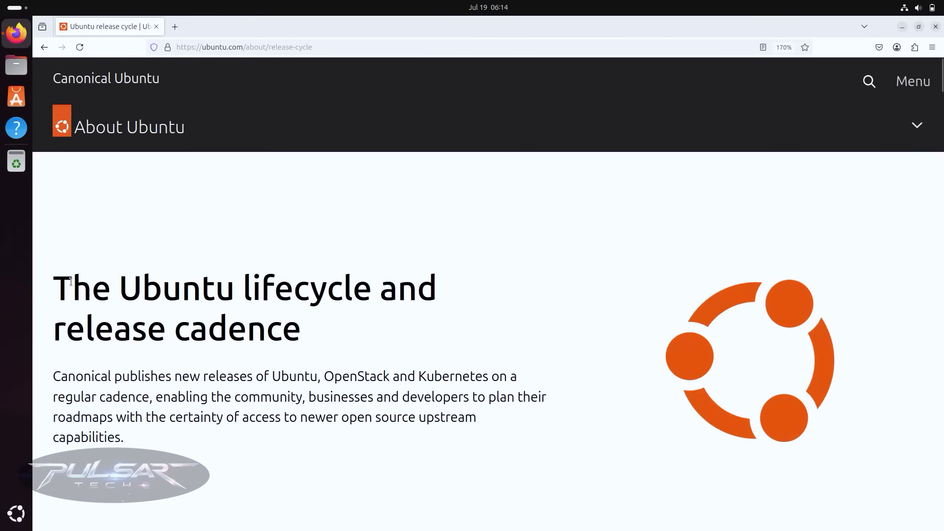
Scroll Ubuntu's release-cycle page and highlight that LTS releases come every two years.
scroll(70, 281, down, 5)
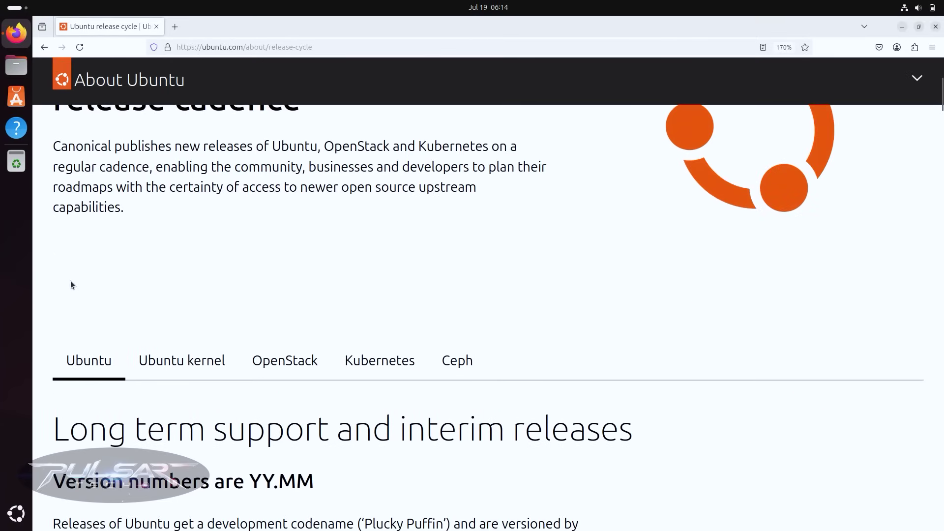
scroll(70, 282, down, 5)
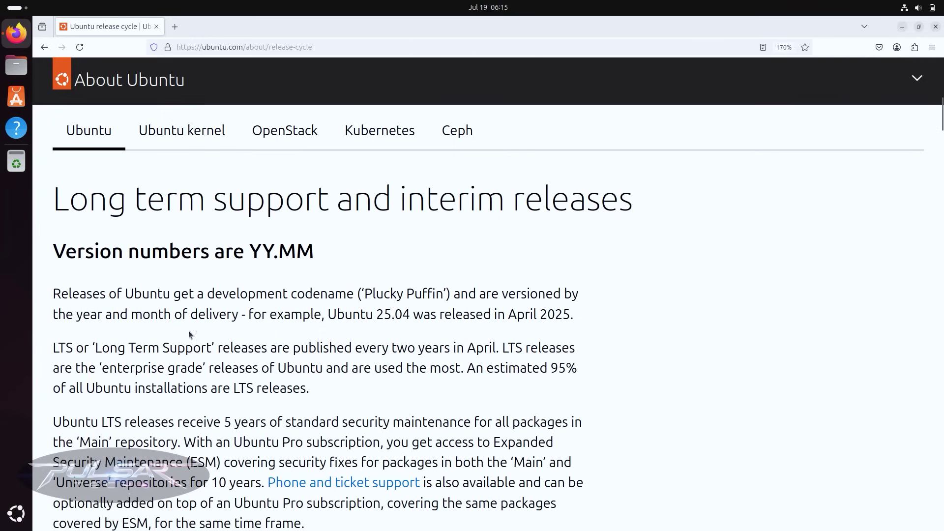
drag(356, 348, 502, 349)
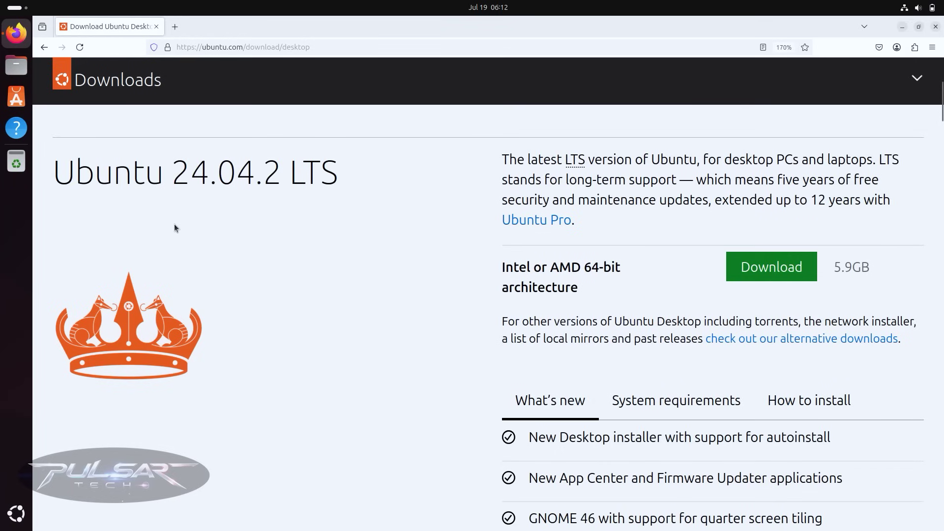
Highlight Ubuntu 24.04.2 LTS and its five years of security updates, then go back.
drag(61, 176, 373, 187)
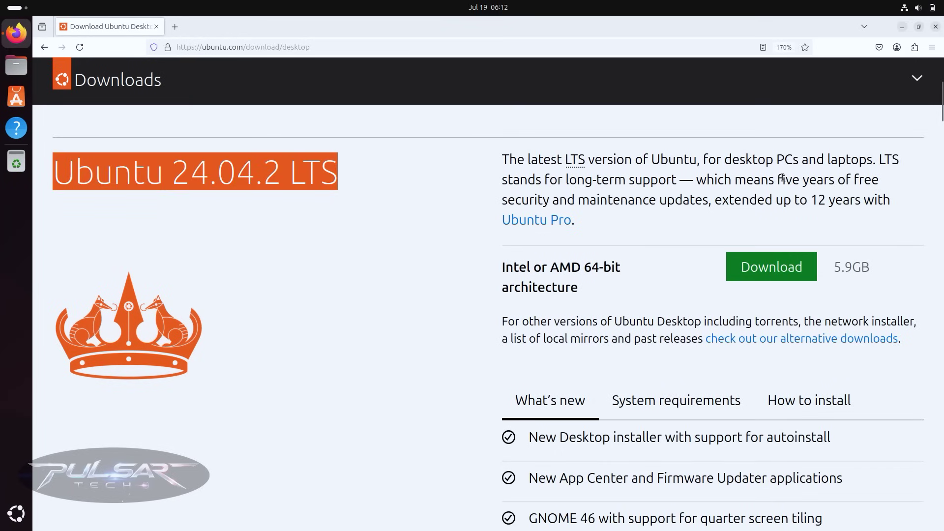
drag(776, 179, 707, 197)
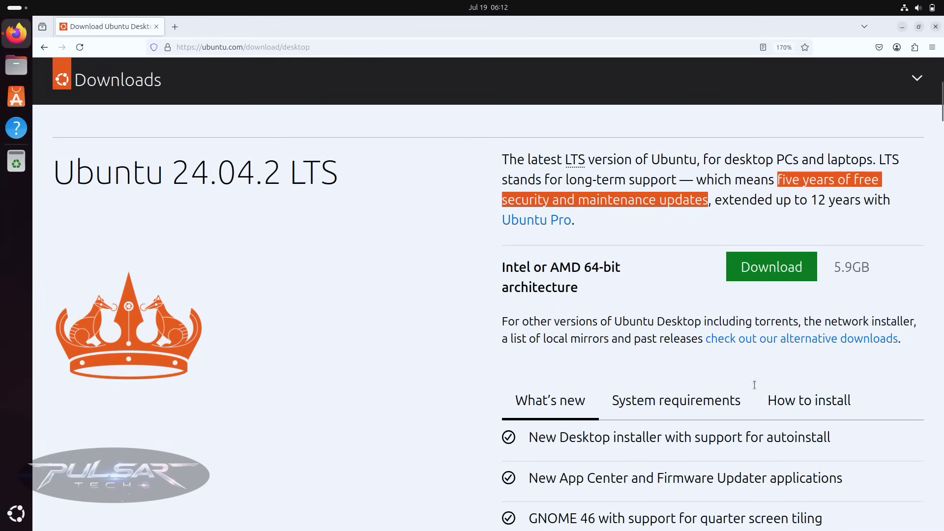
key(alt+Left)
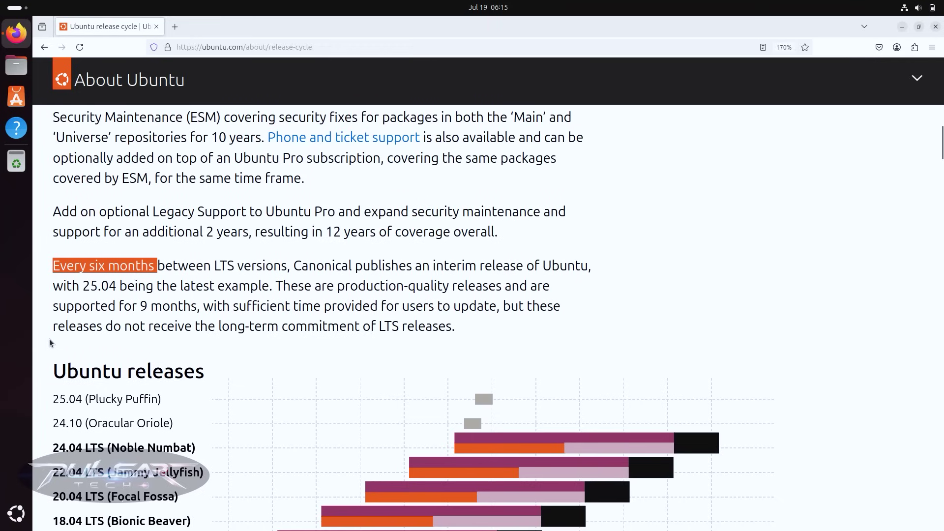
scroll(49, 338, down, 1)
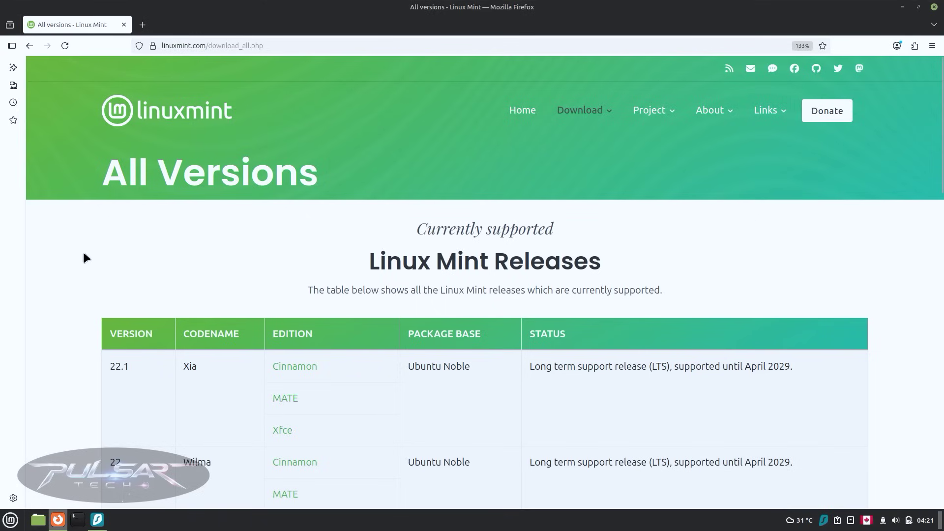
Highlight support end dates: 22.1 and 22 until April 2029, 21.3 until April 2027.
scroll(84, 251, down, 3)
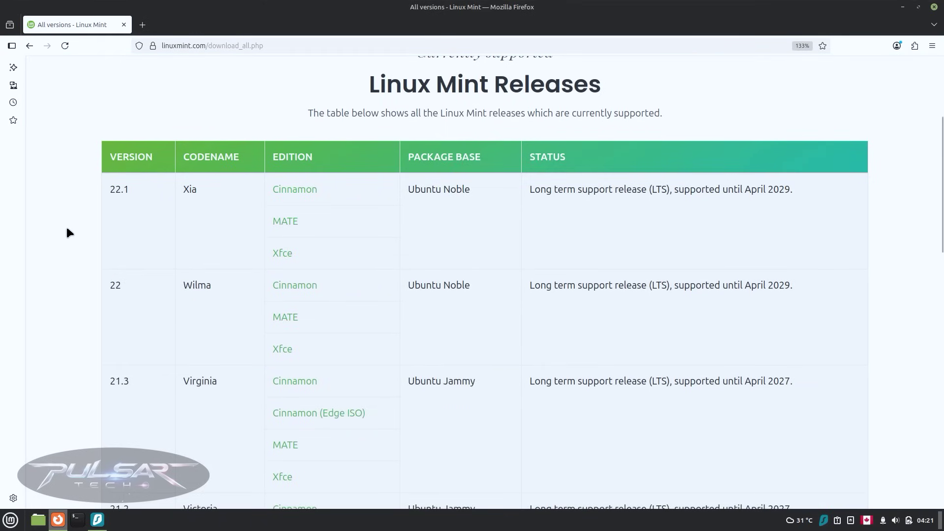
drag(530, 188, 790, 185)
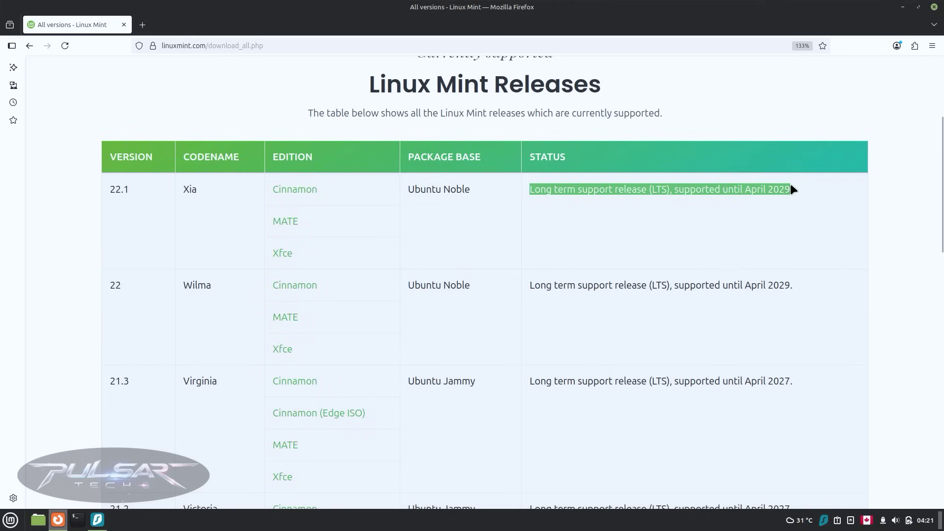
drag(531, 286, 785, 289)
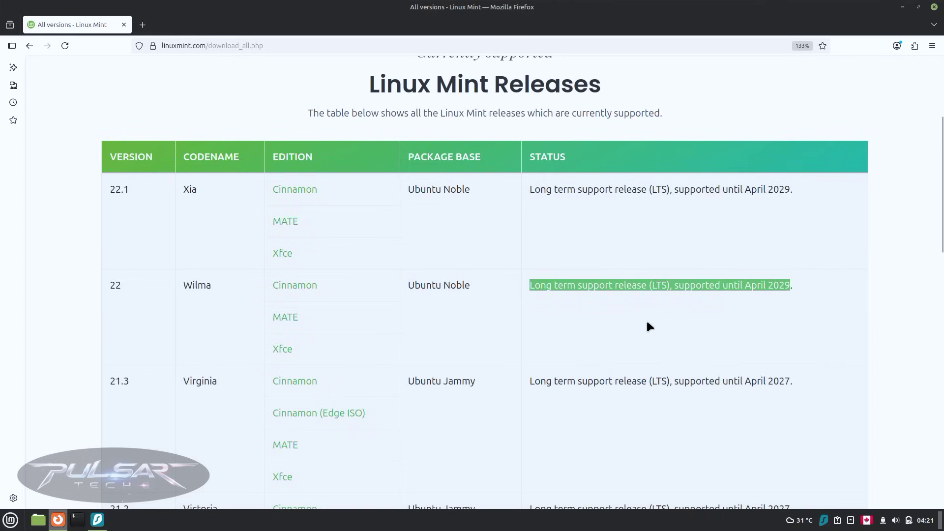
drag(534, 379, 788, 381)
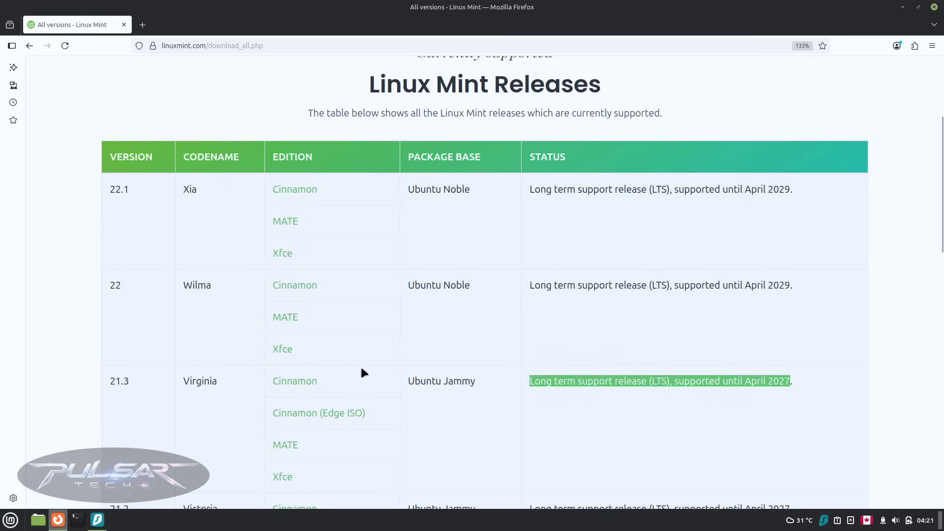
click(83, 380)
Highlight that version 22 is based on Ubuntu Noble, then scroll to the LMDE 6 Faye row.
drag(408, 285, 467, 286)
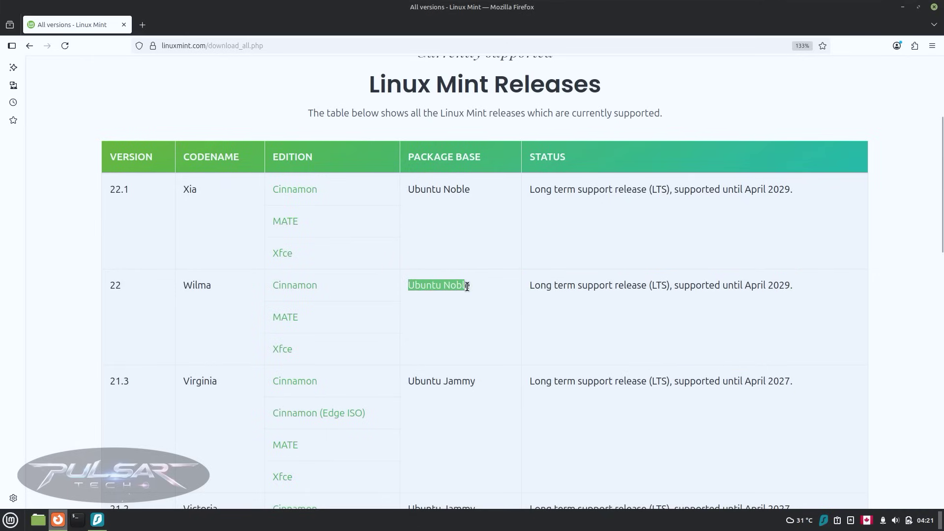
scroll(451, 363, down, 3)
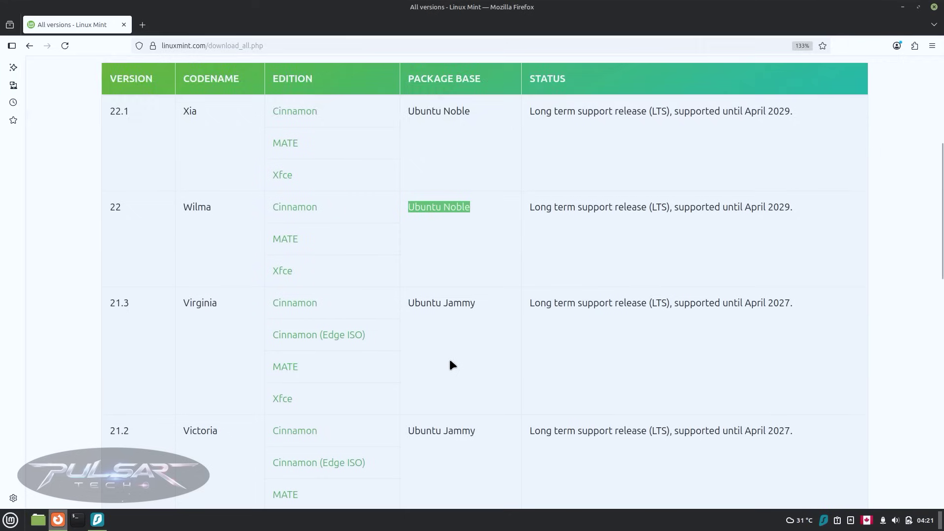
scroll(450, 364, down, 2)
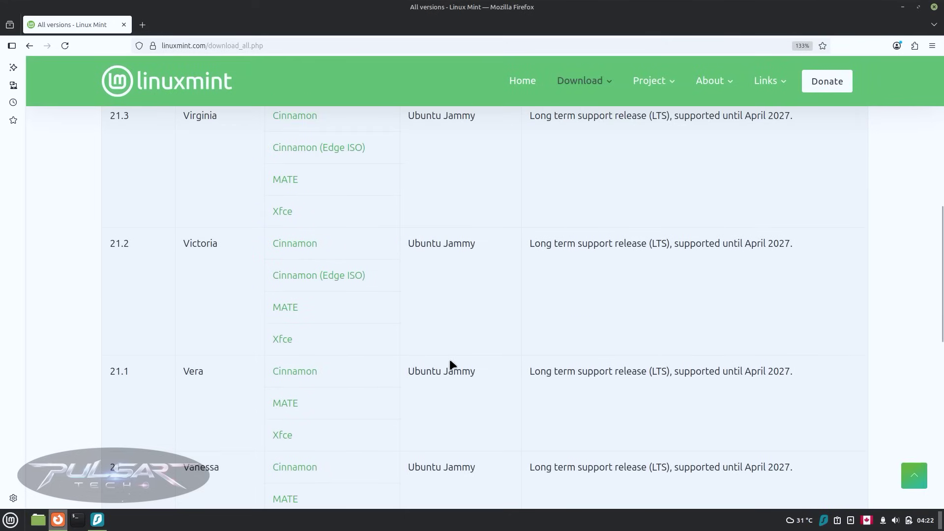
scroll(451, 363, down, 3)
triple_click(448, 385)
mouse_move(600, 80)
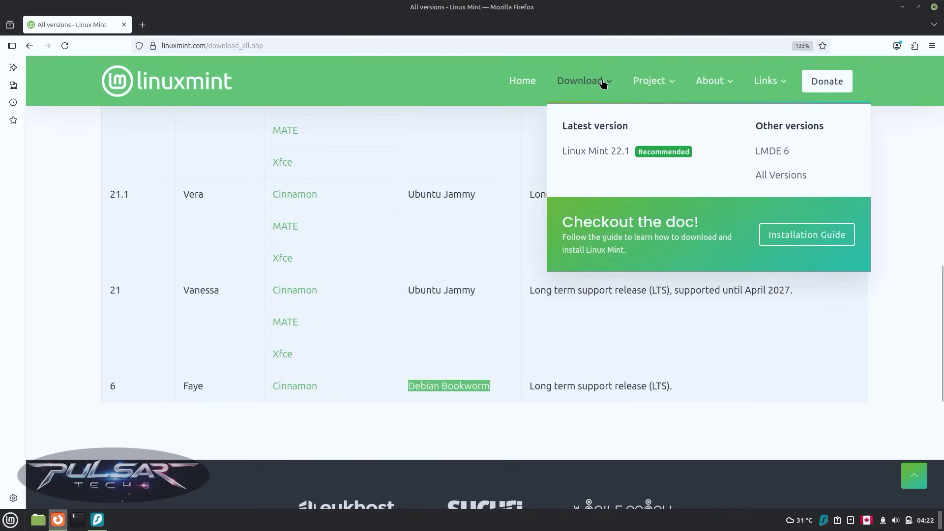
click(764, 156)
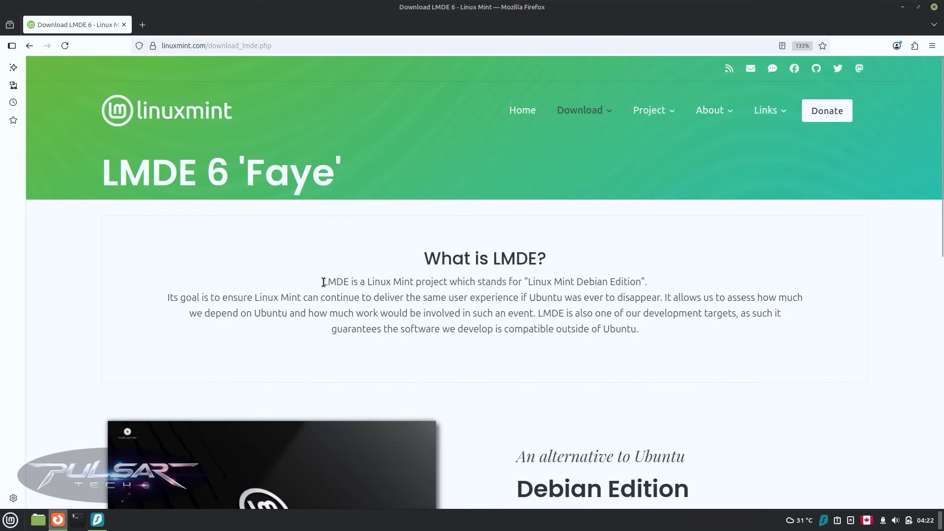
drag(323, 282, 643, 282)
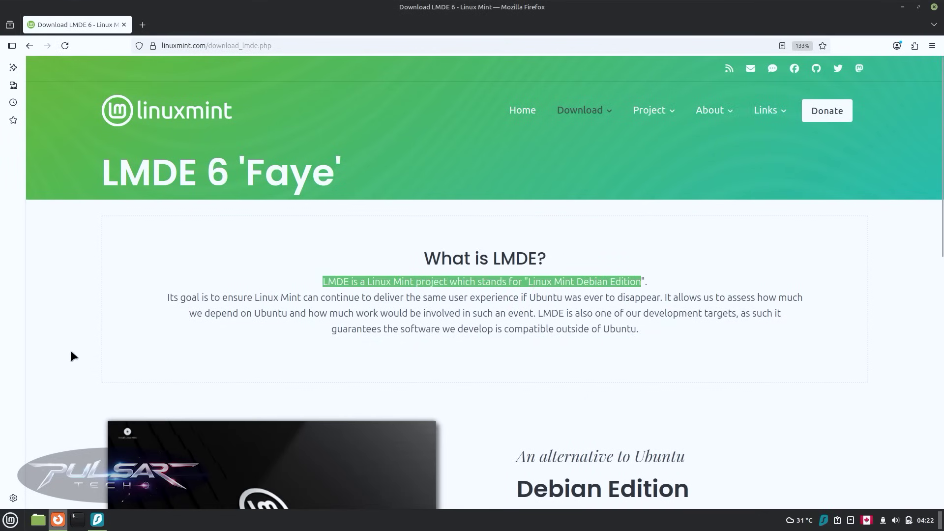
scroll(71, 352, down, 3)
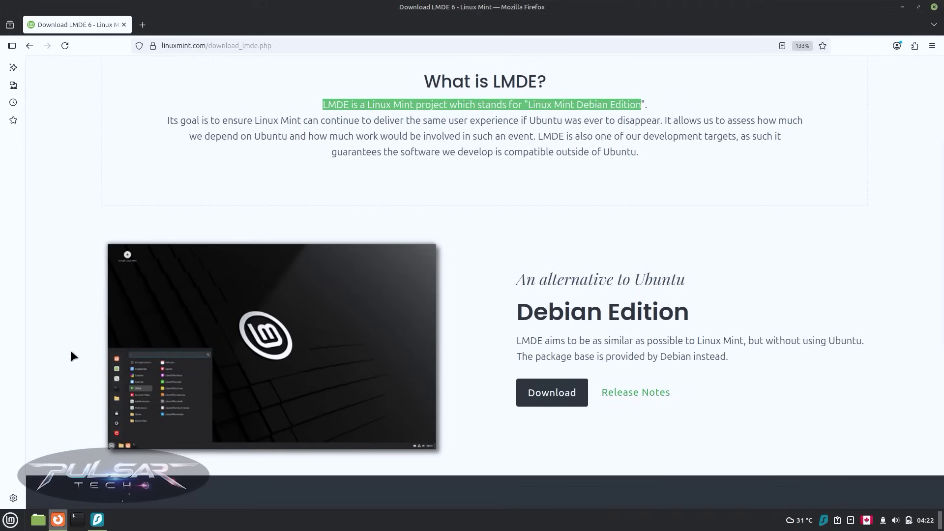
scroll(71, 353, down, 2)
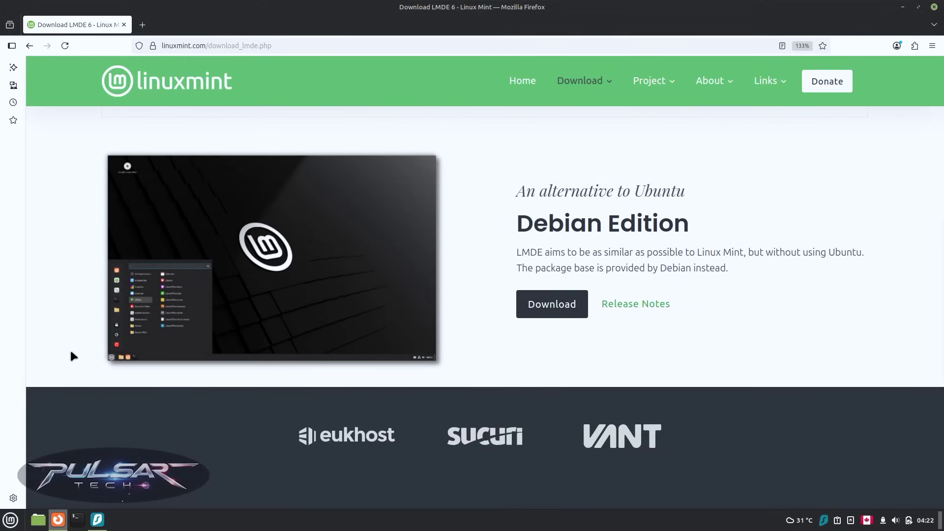
scroll(71, 353, up, 2)
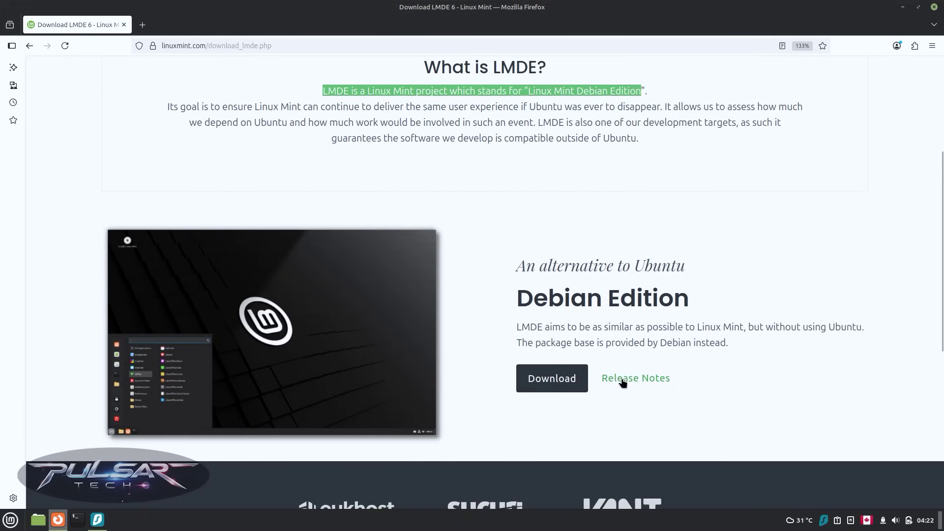
key(alt+Left)
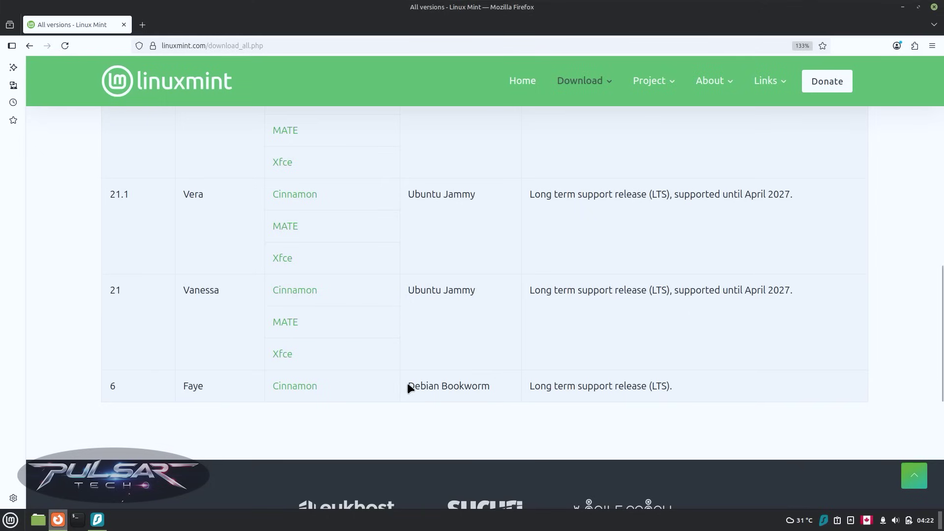
drag(407, 385, 501, 389)
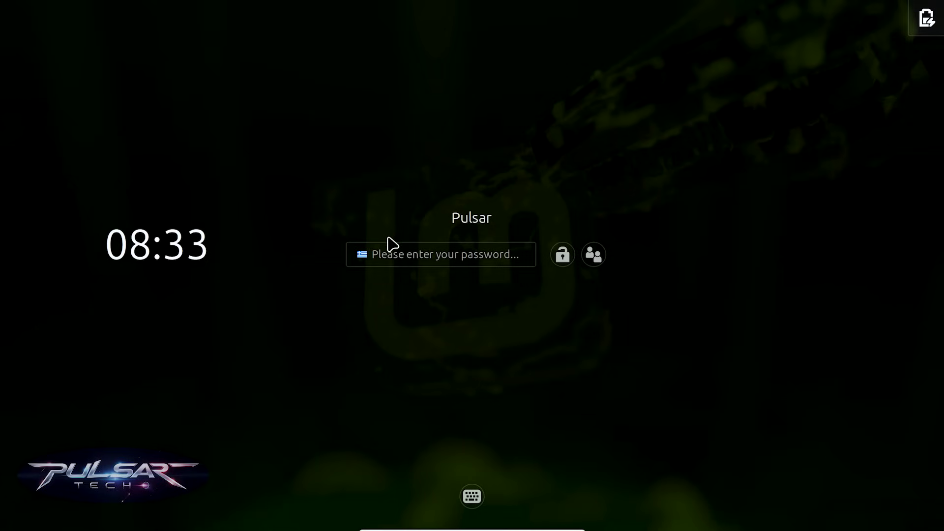
Unlock the Linux Mint session by entering the account password.
click(388, 254)
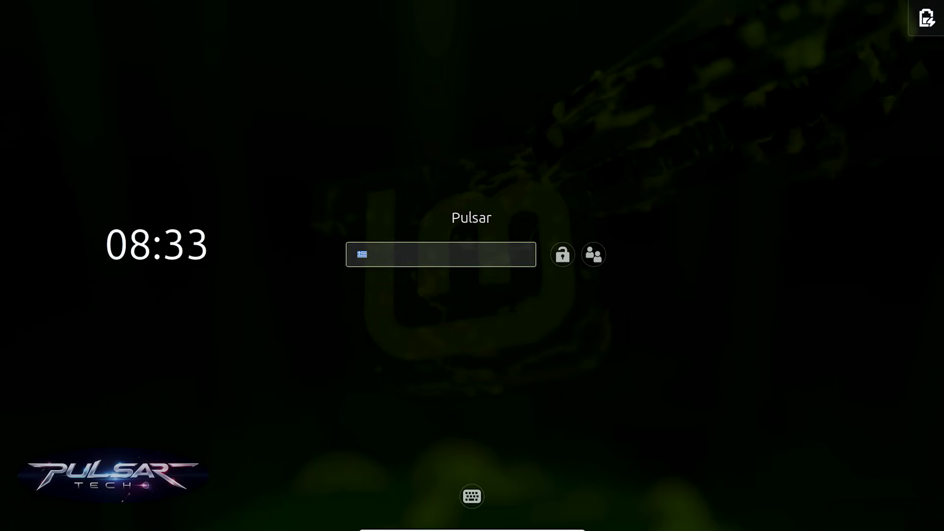
key(Return)
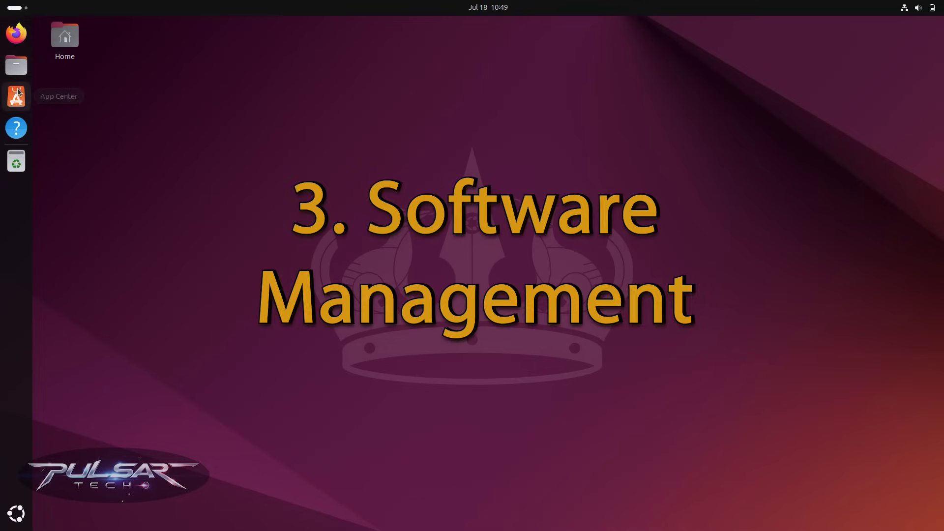
click(17, 102)
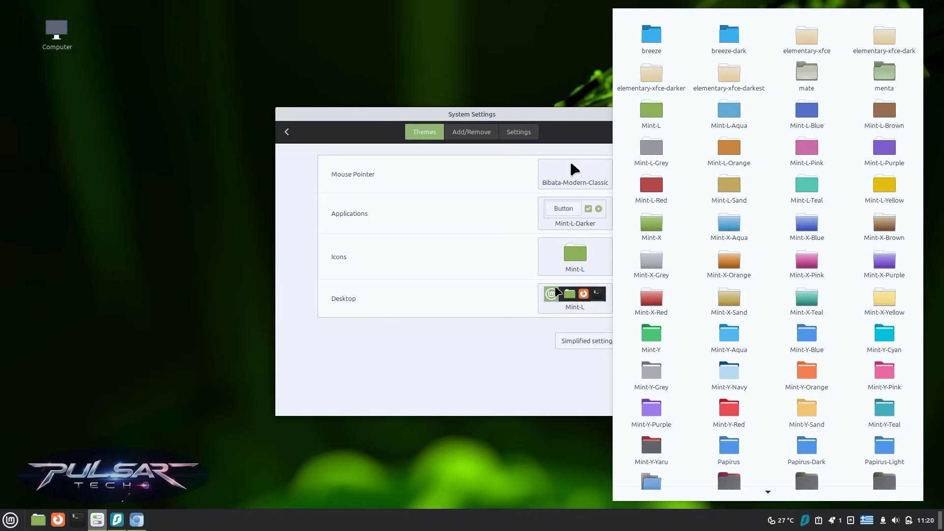
click(556, 299)
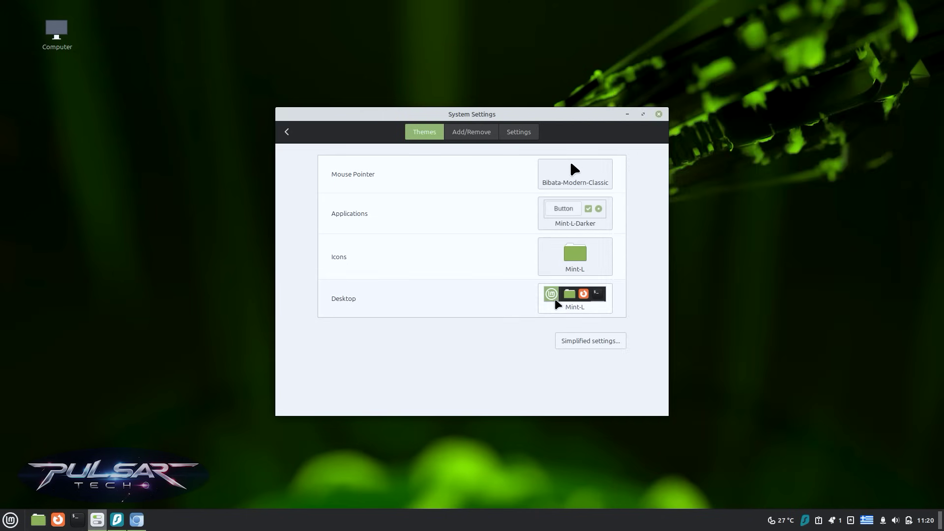
click(555, 300)
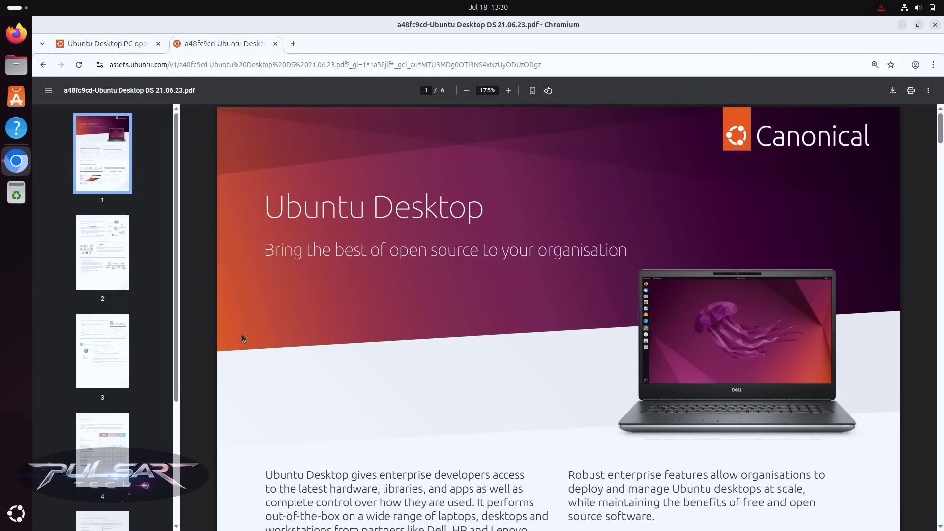
scroll(241, 329, down, 6)
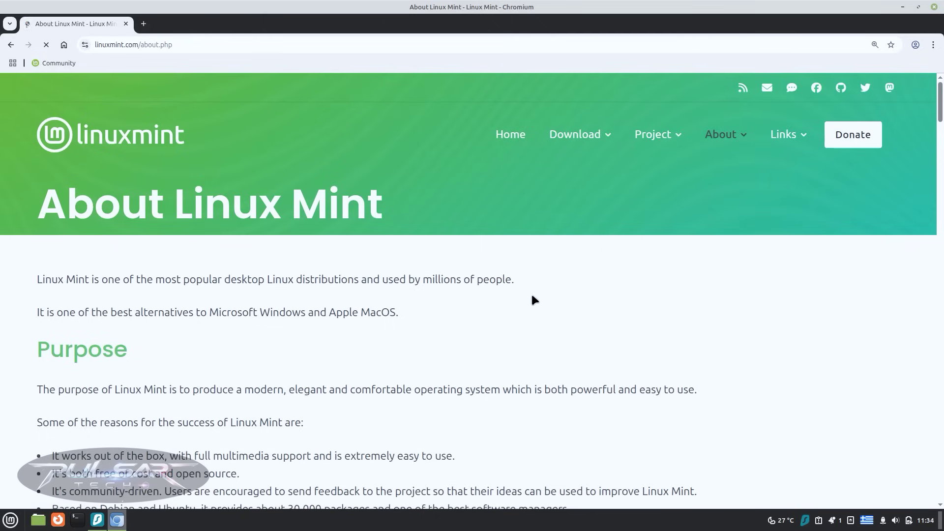
scroll(553, 300, down, 3)
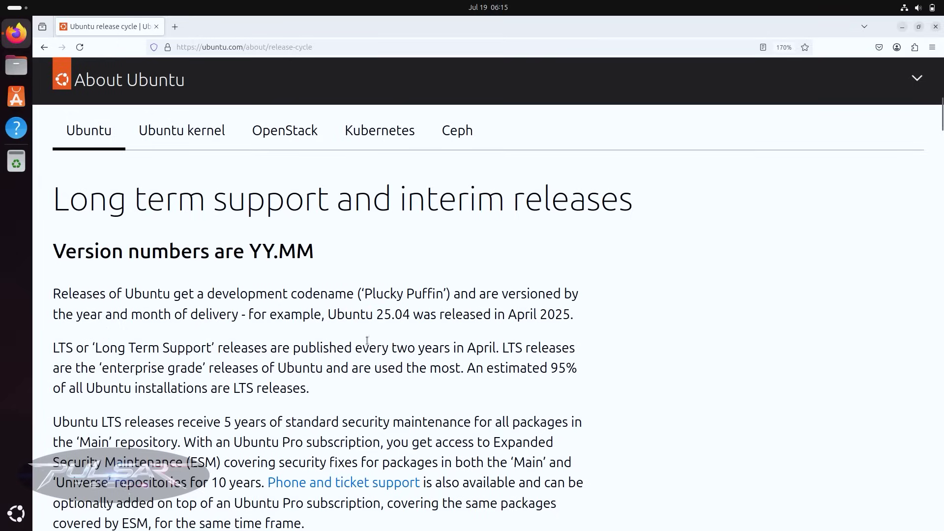
drag(356, 346, 425, 348)
drag(425, 348, 450, 348)
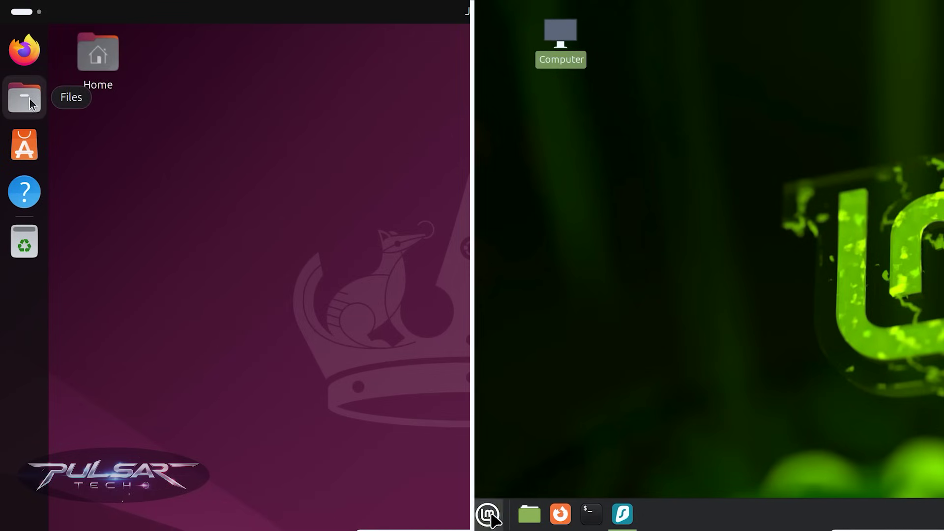
click(489, 515)
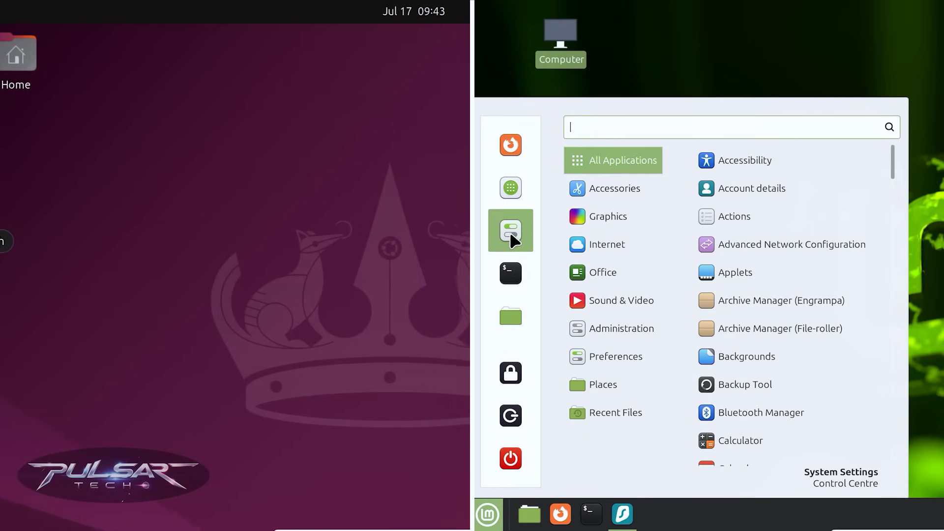
click(361, 12)
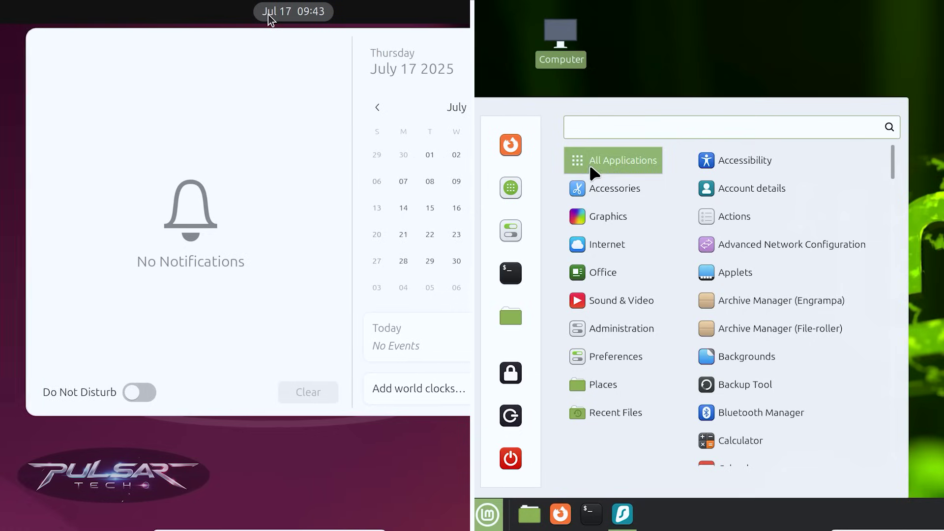
mouse_move(607, 215)
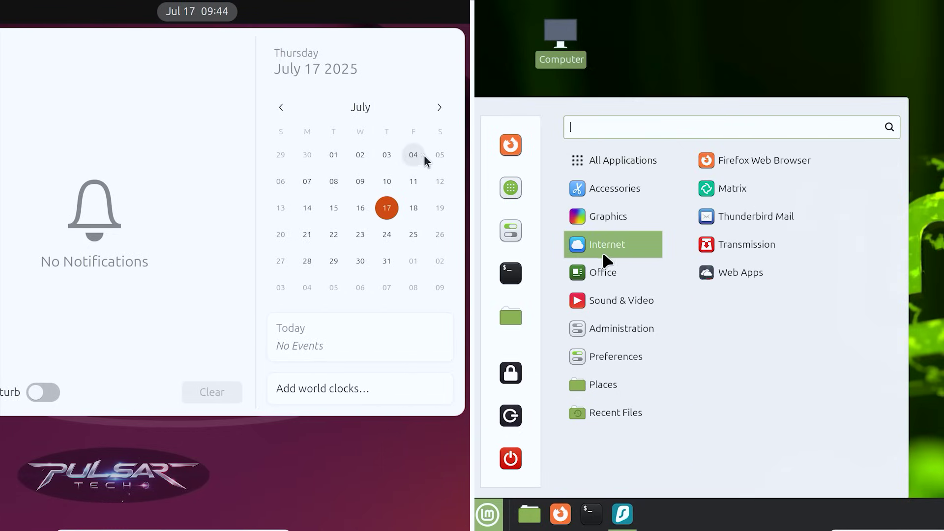
mouse_move(608, 271)
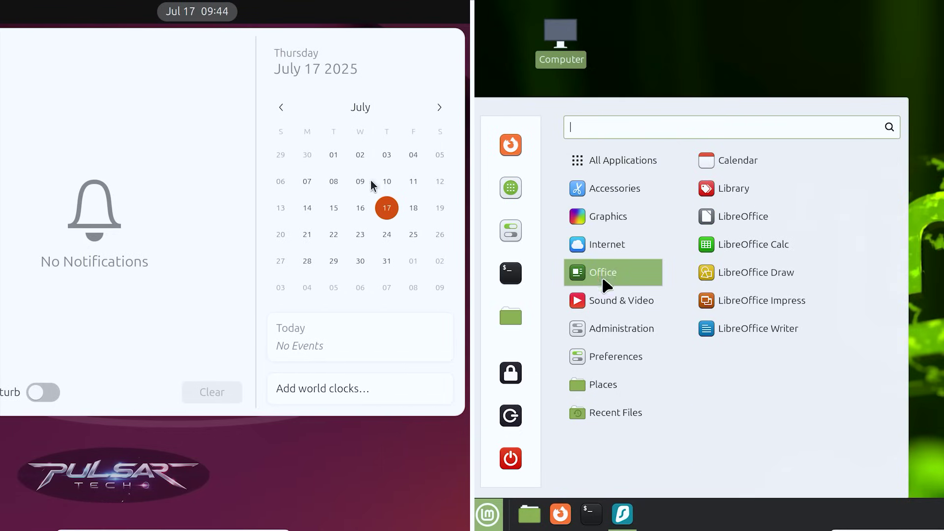
mouse_move(603, 338)
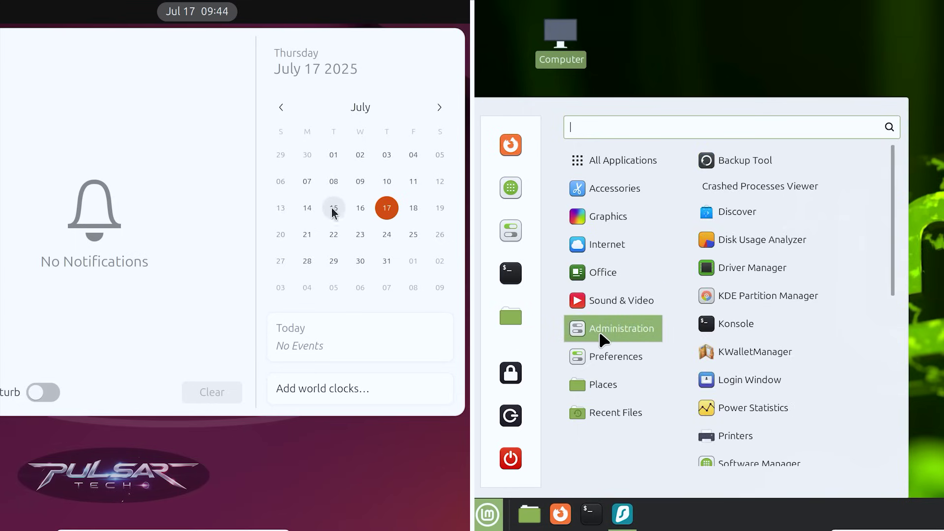
mouse_move(602, 388)
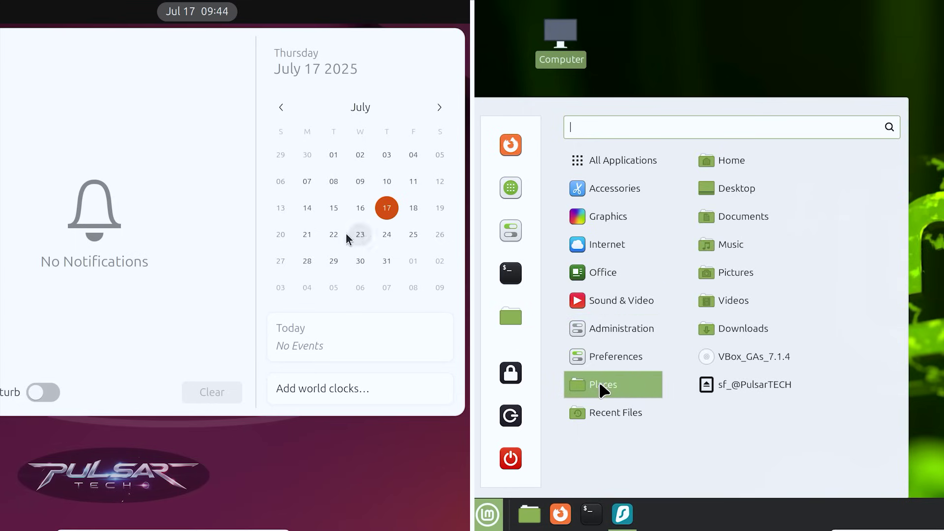
mouse_move(604, 408)
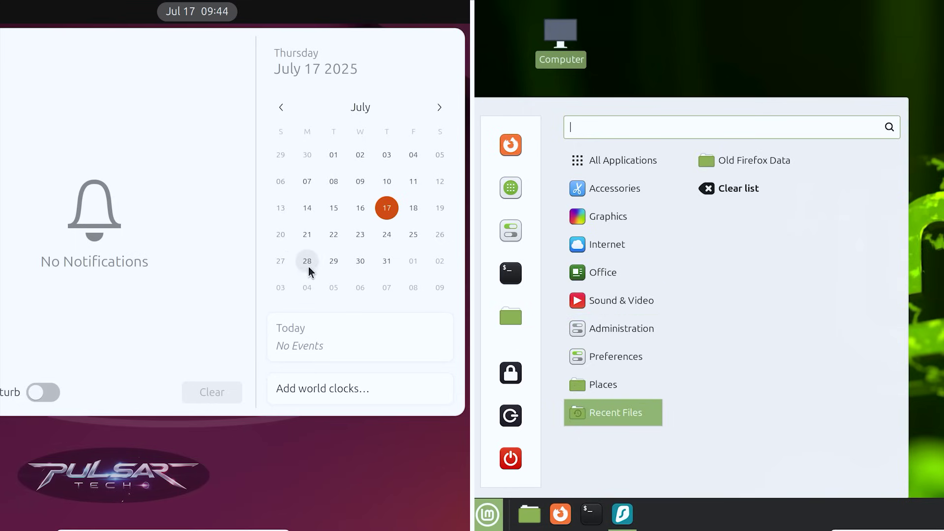
key(Escape)
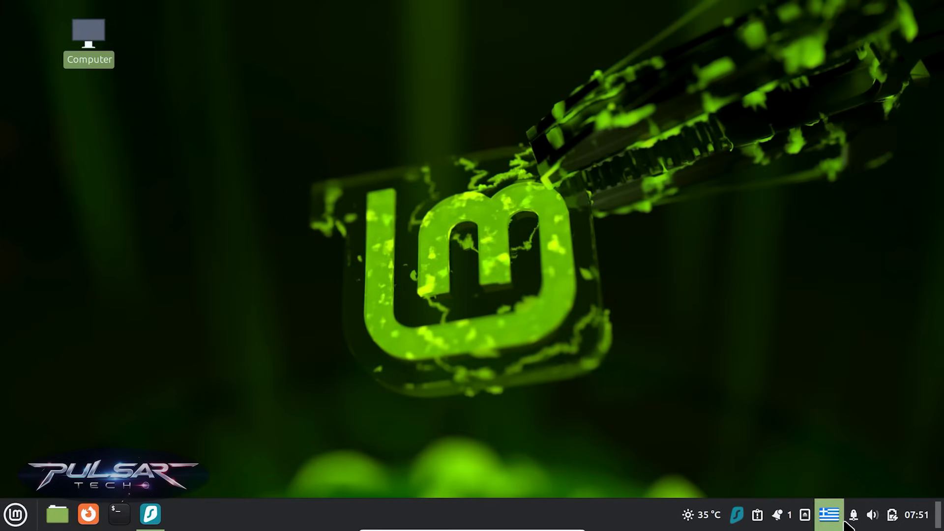
click(912, 525)
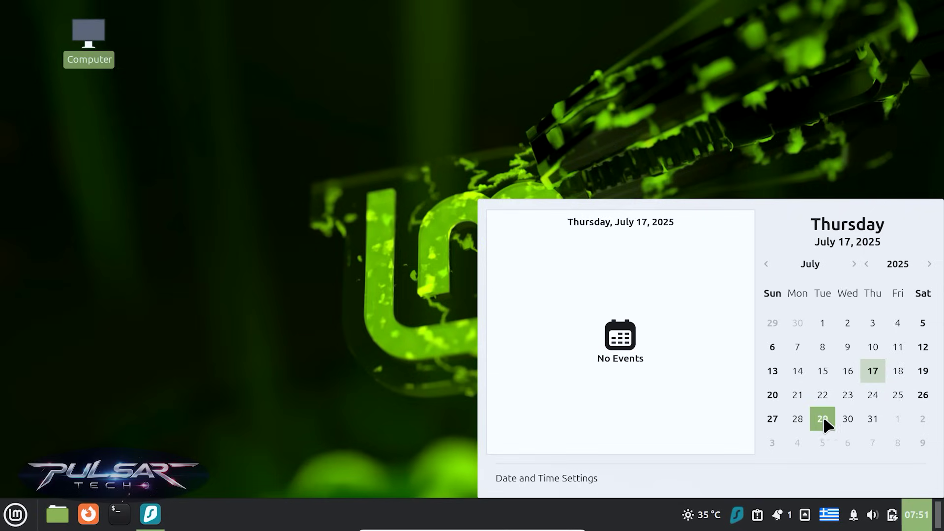
click(401, 393)
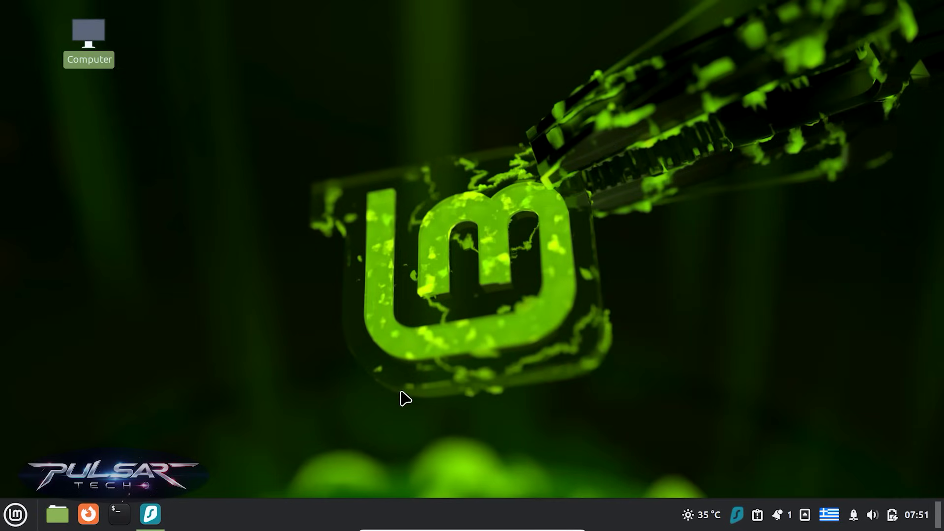